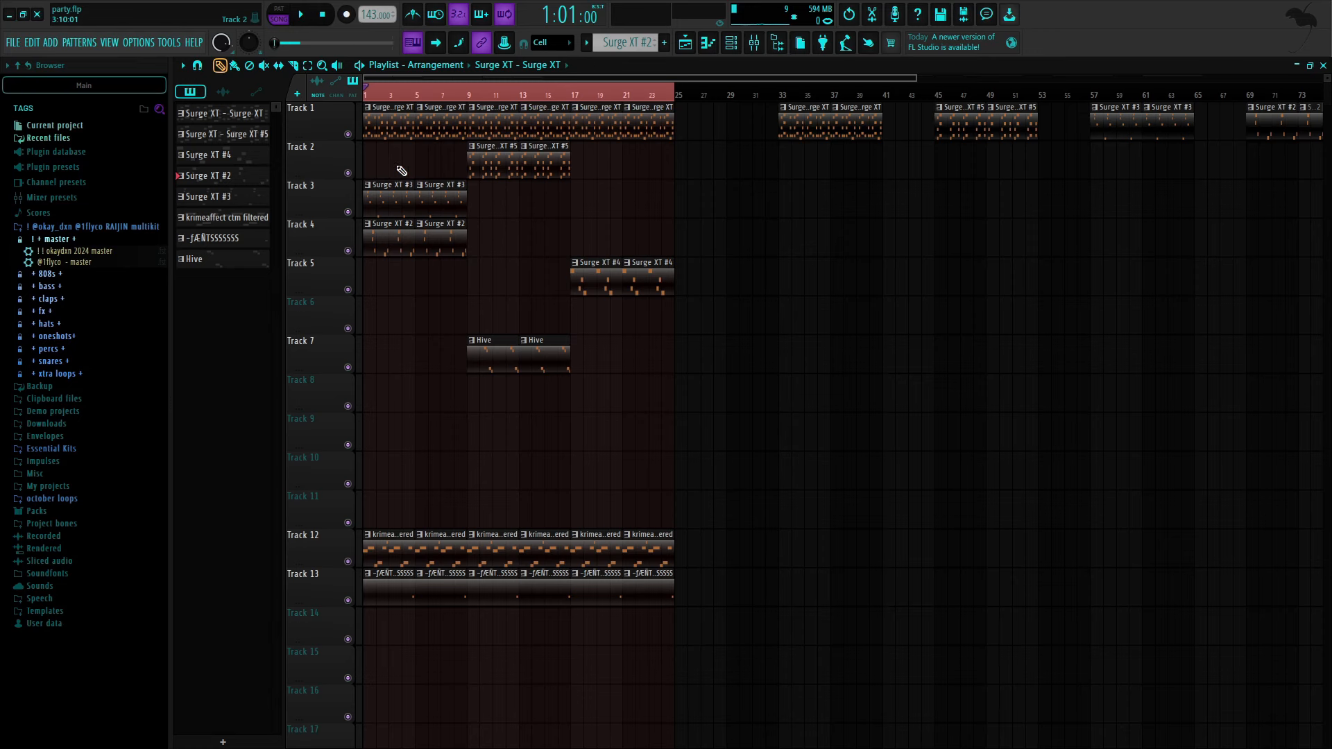
Open the Surge XT pattern from Track 1 in the piano roll and play it along with the Surge XT #5 pattern
double_click(383, 124)
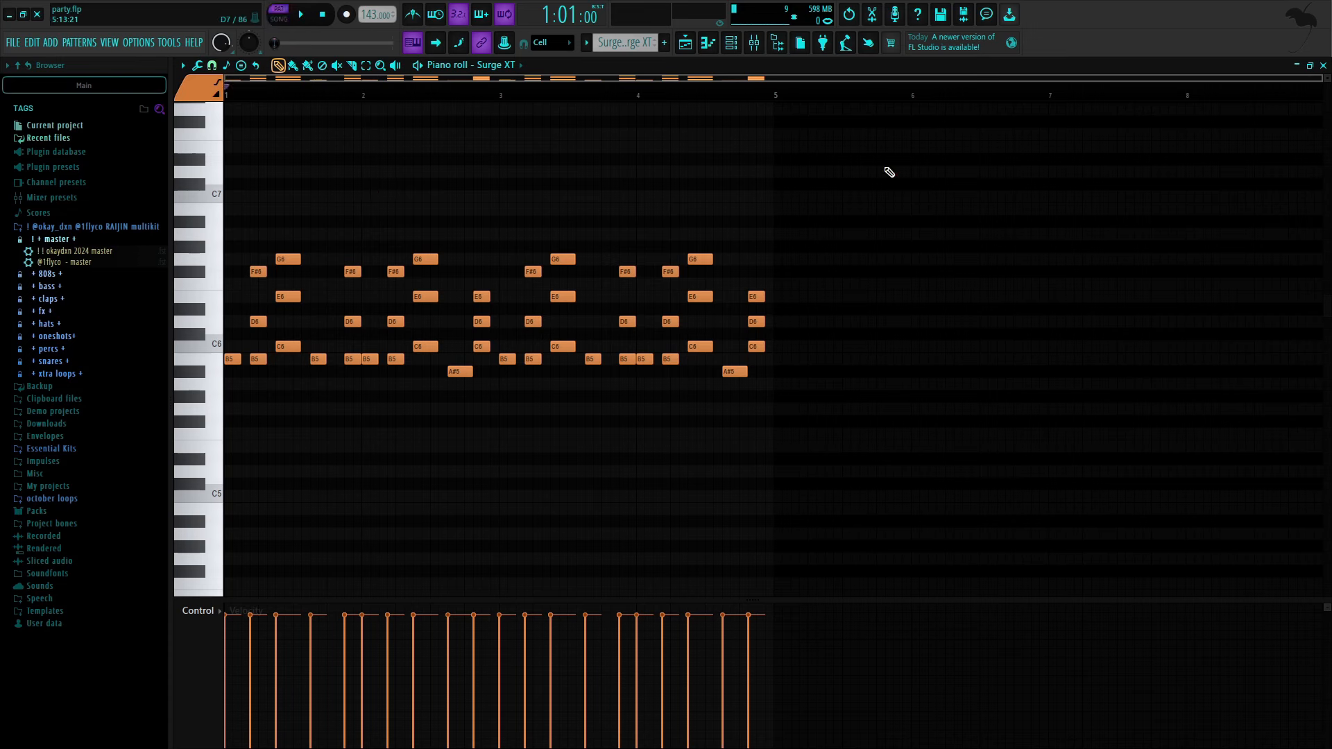
key("space")
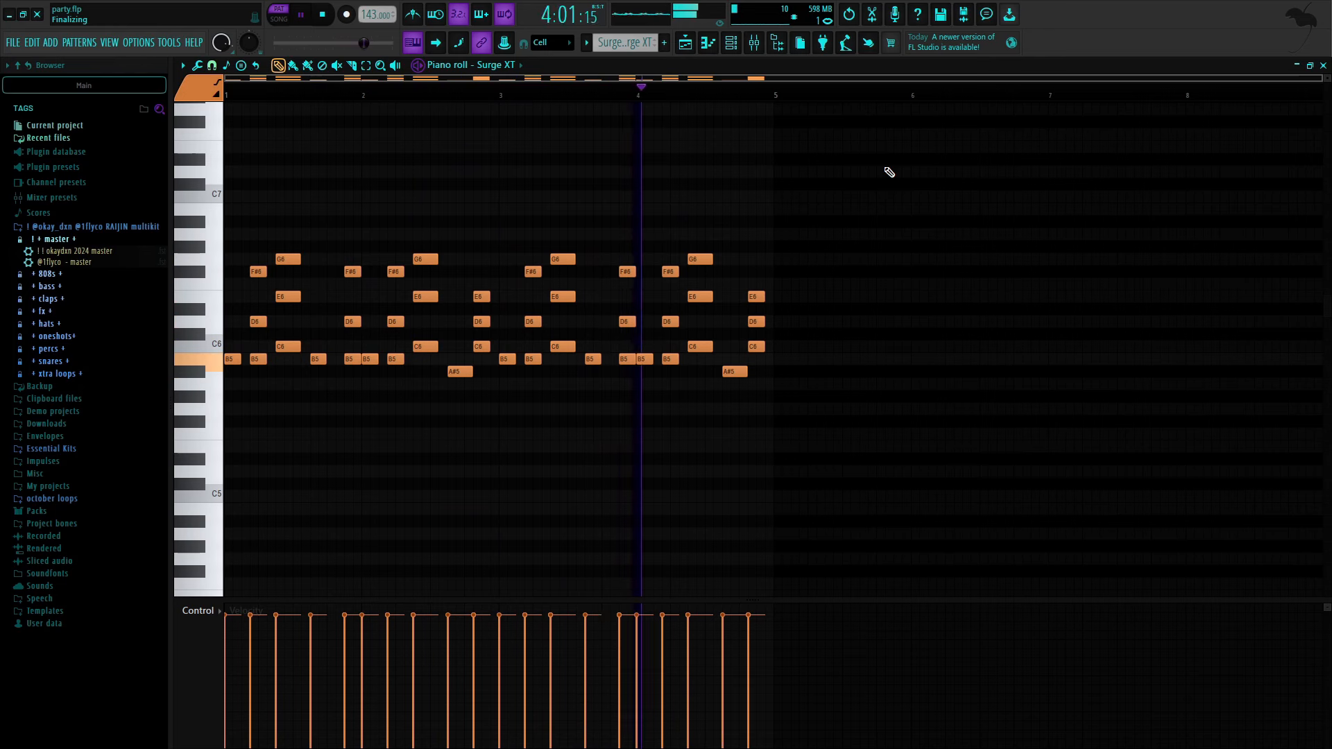
key("space")
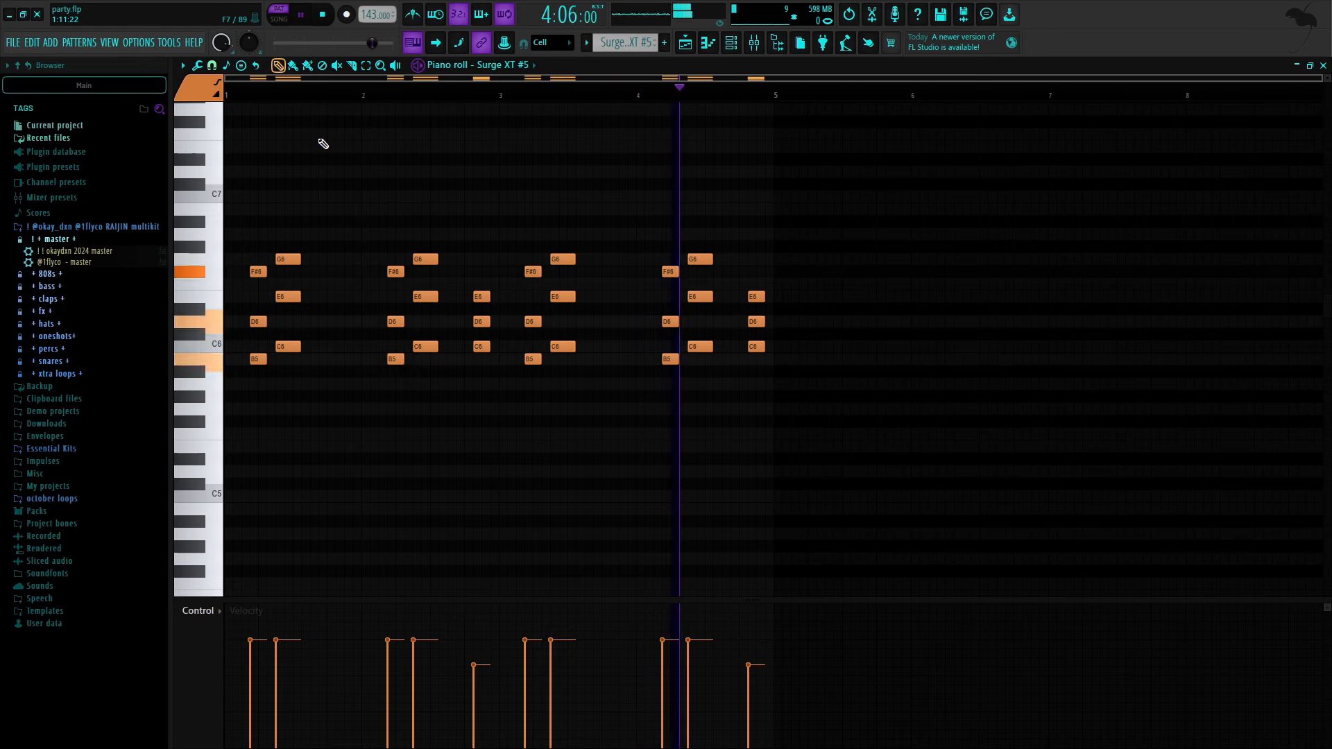
key("space")
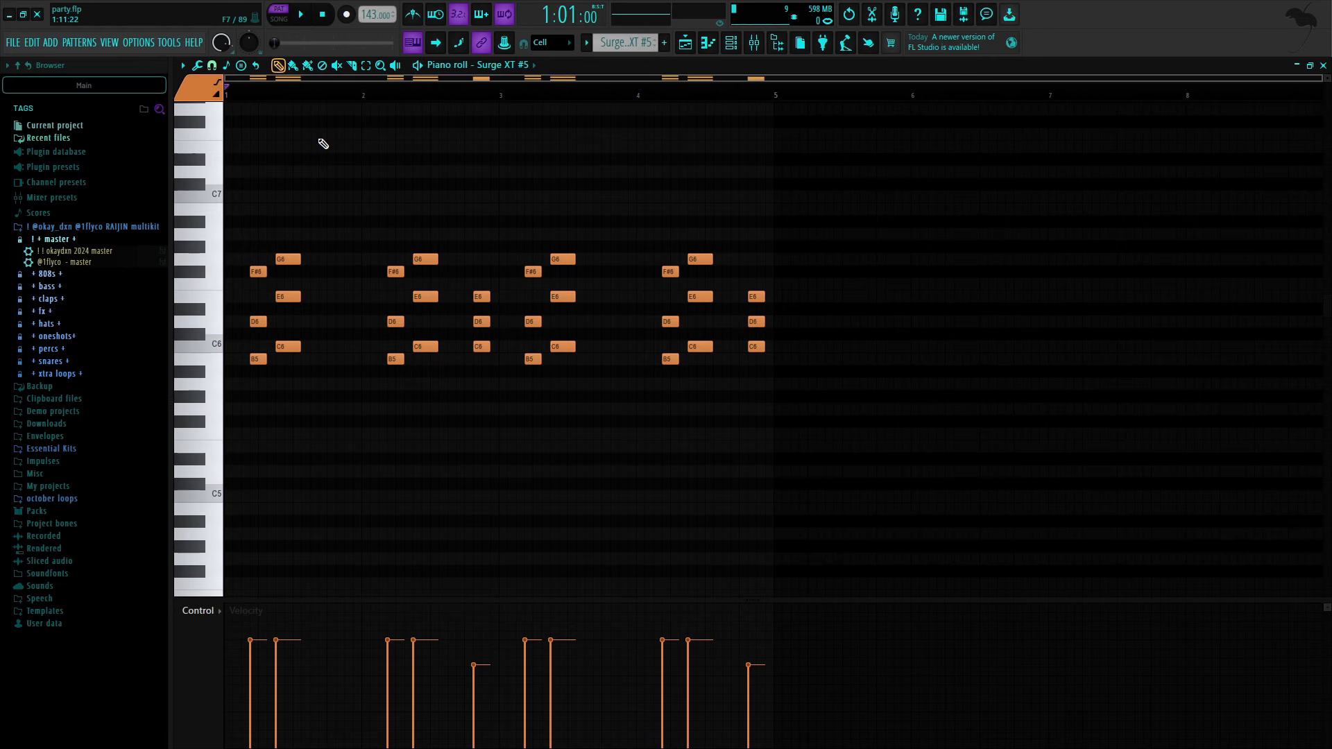
Open the Surge XT #3 pattern from Track 3 in the piano roll and play back its notes
key("F5")
double_click(379, 201)
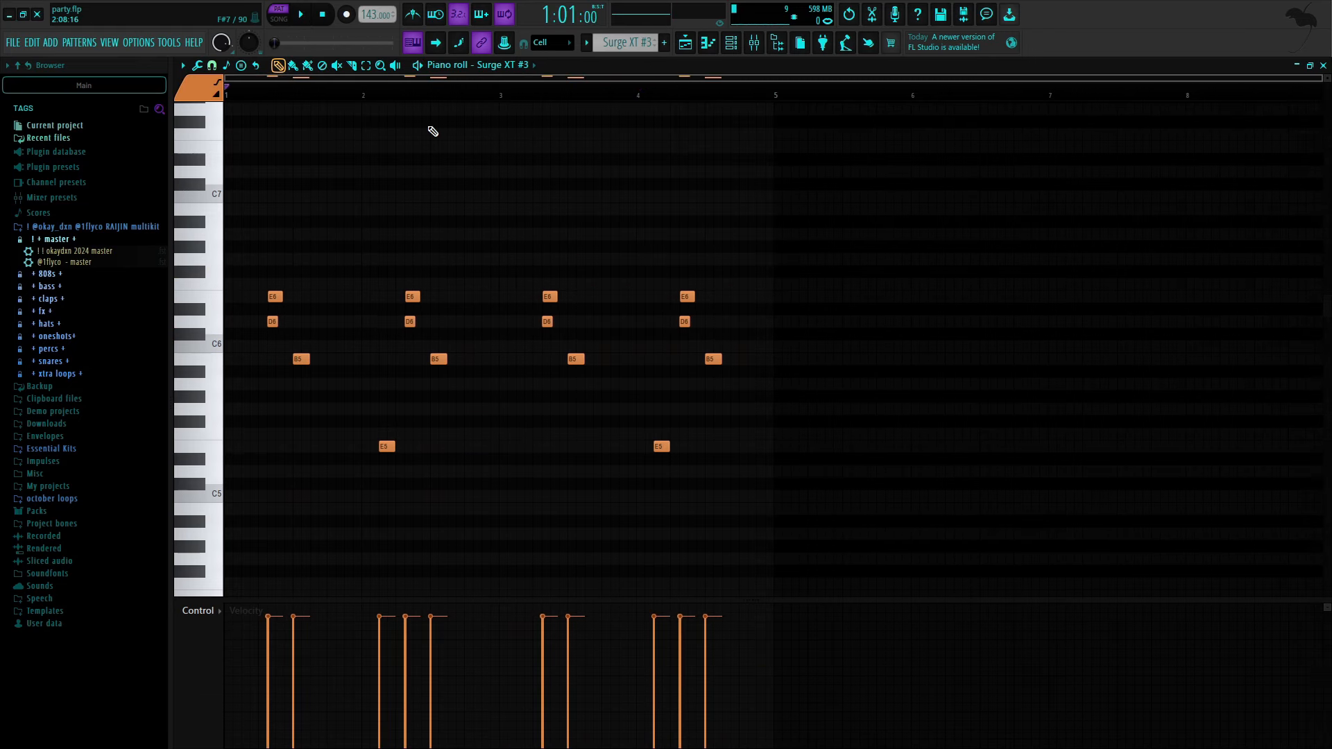
key("space")
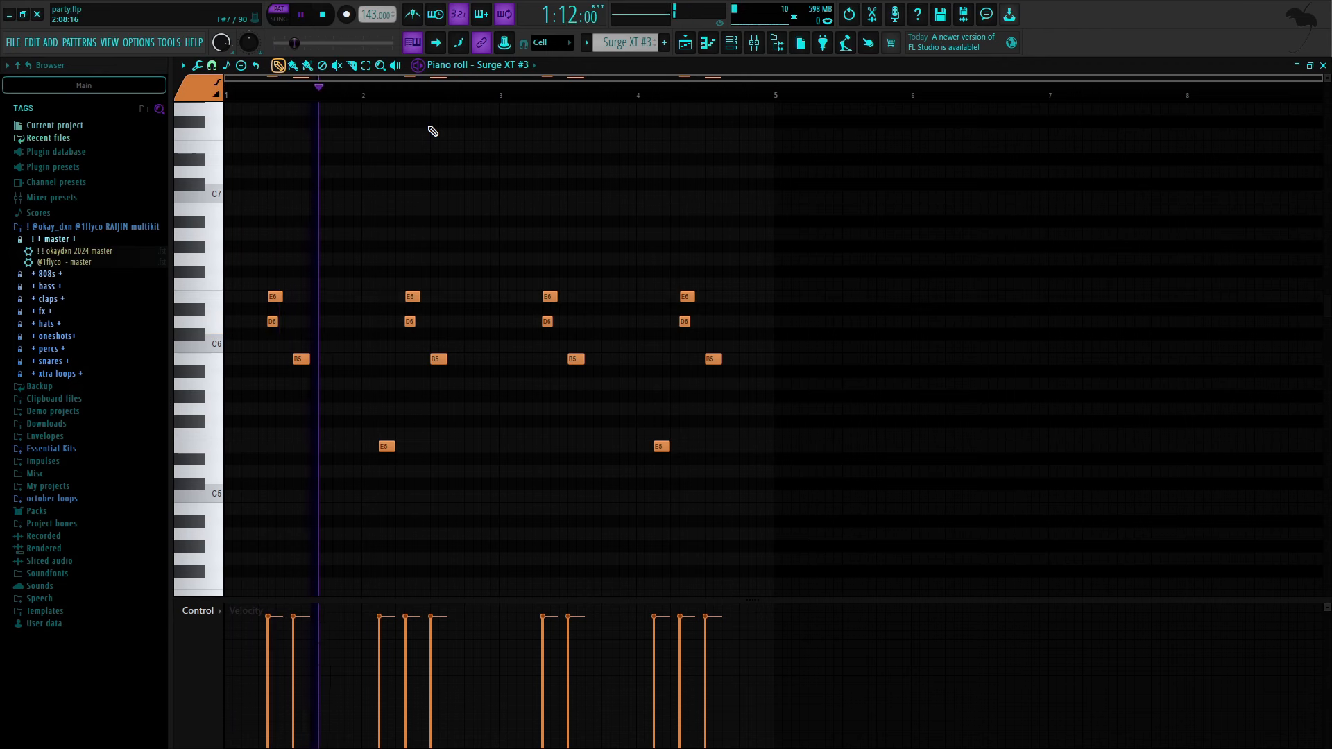
key("space")
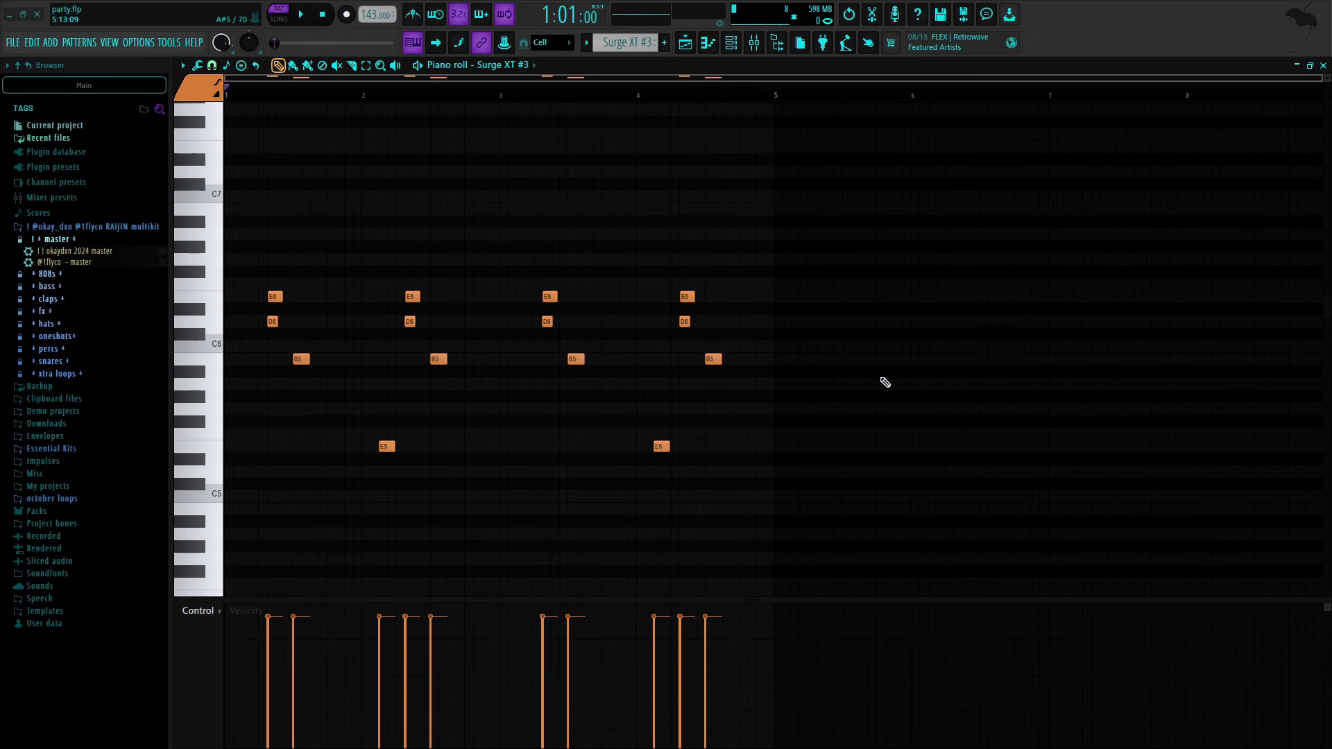
key("space")
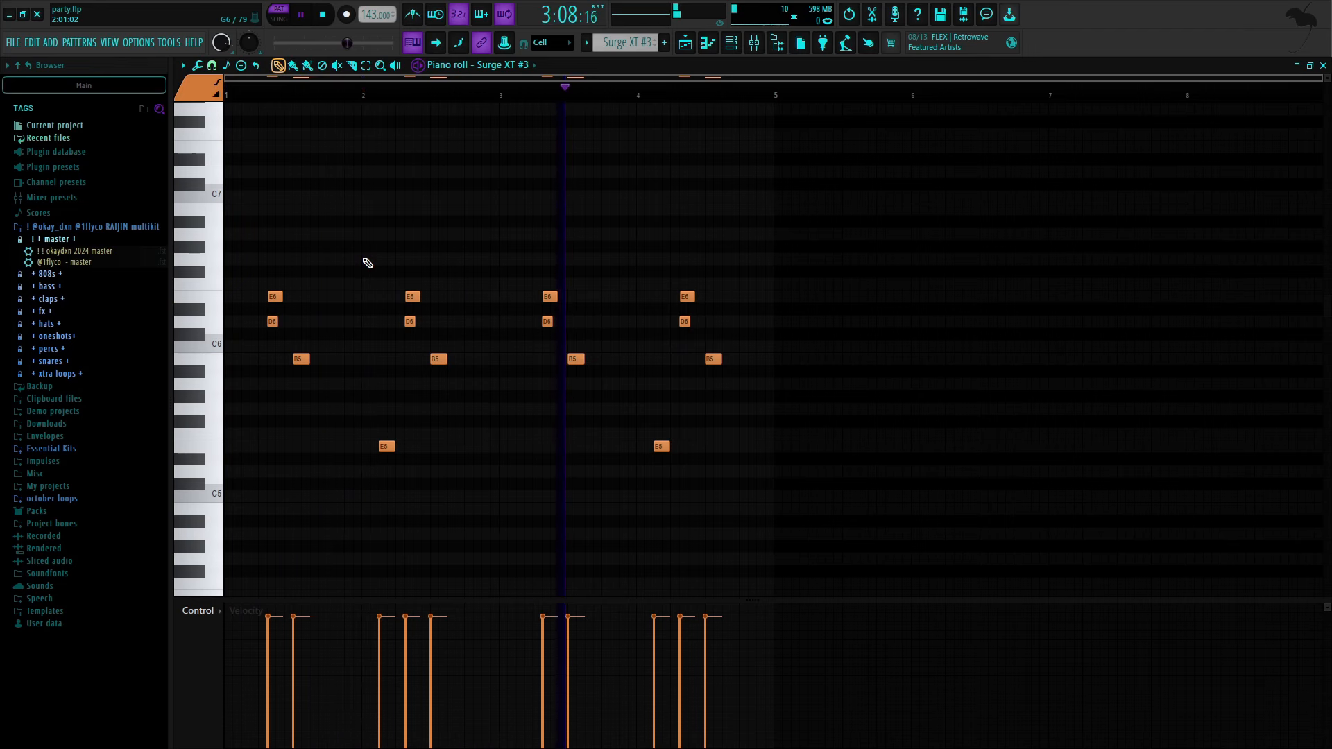
key("space")
Play the Surge XT #2 pattern in the piano roll and examine its notes
scroll(254, 323, "up", 8)
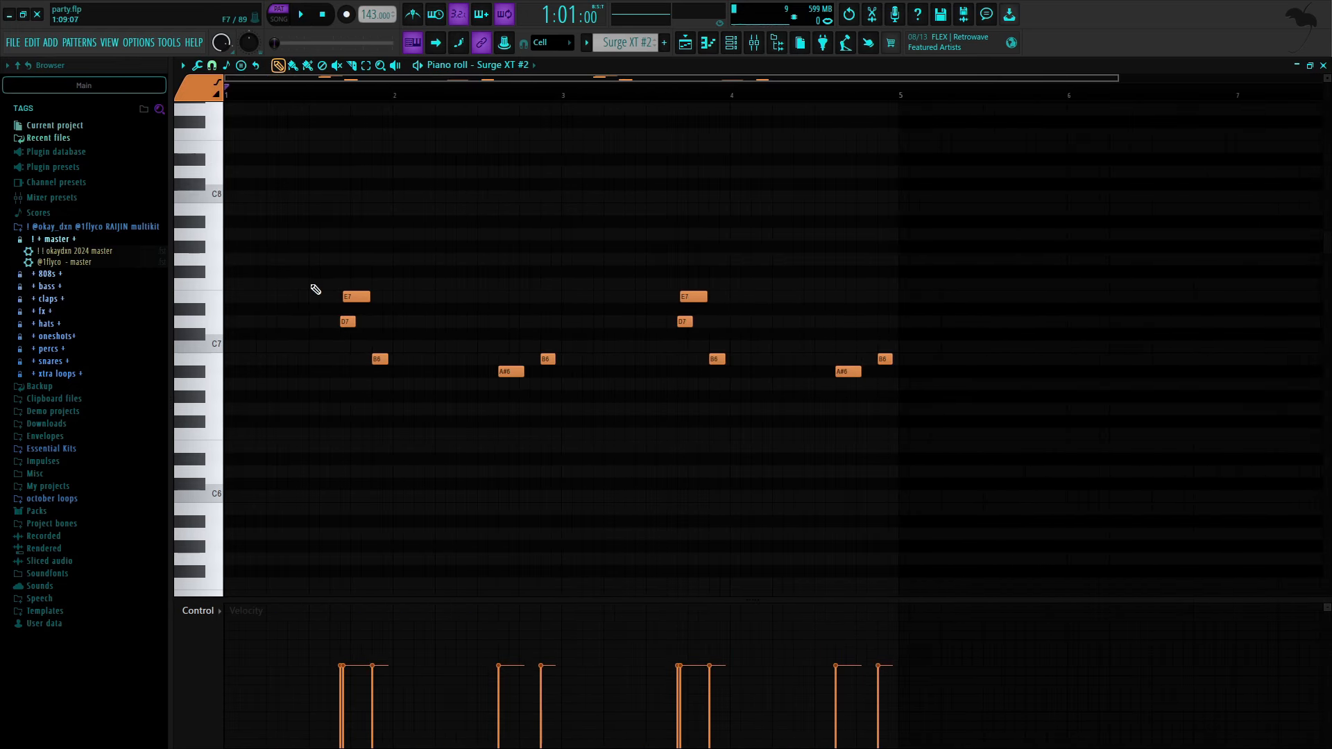
key("space")
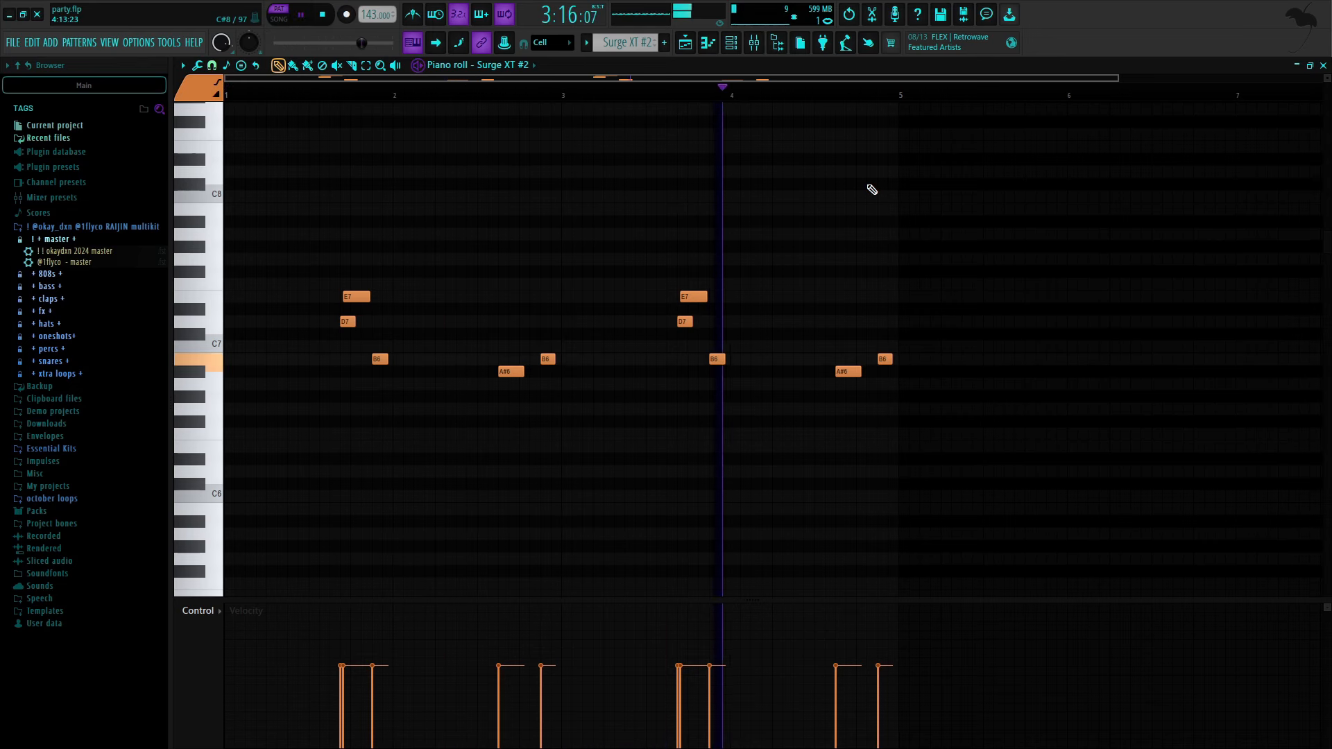
key("space")
scroll(511, 298, "down", 2)
scroll(529, 321, "up", 1)
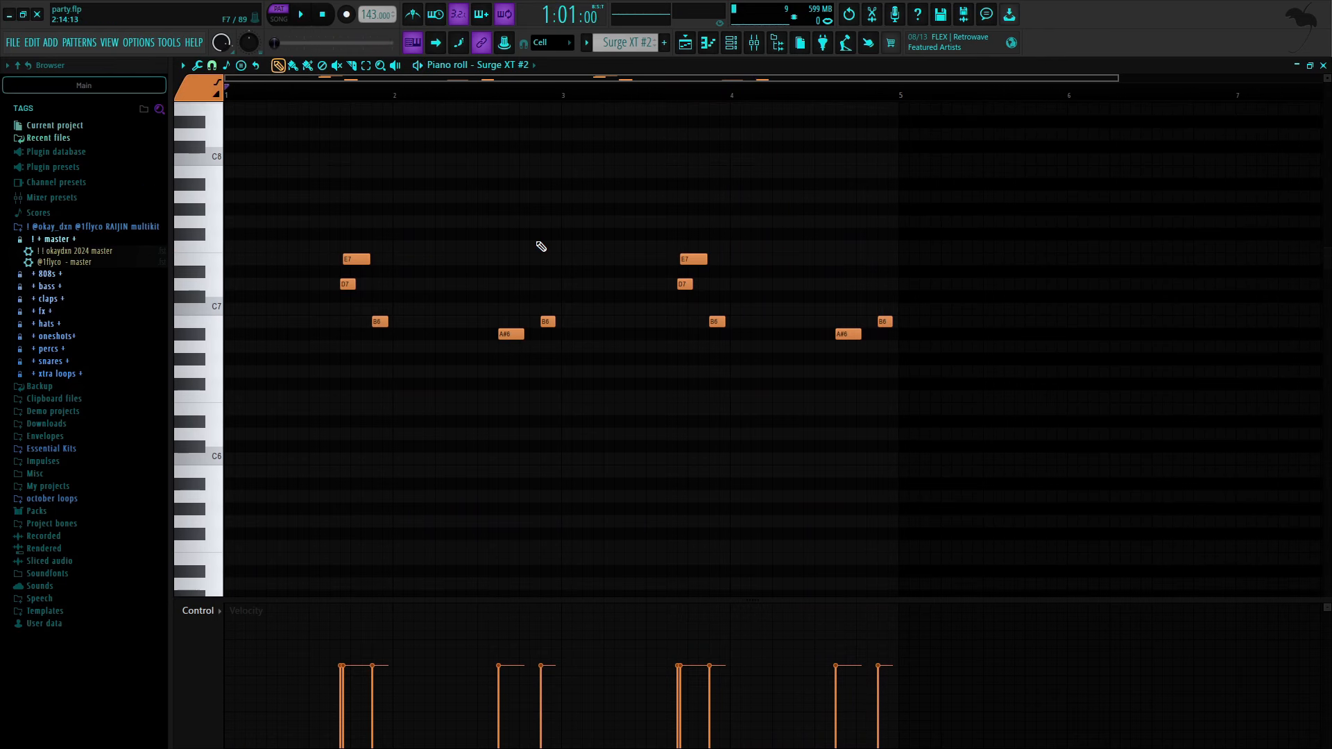
Open the Surge XT #4 pattern from Track 5 in the piano roll and play it from the beginning
key("F5")
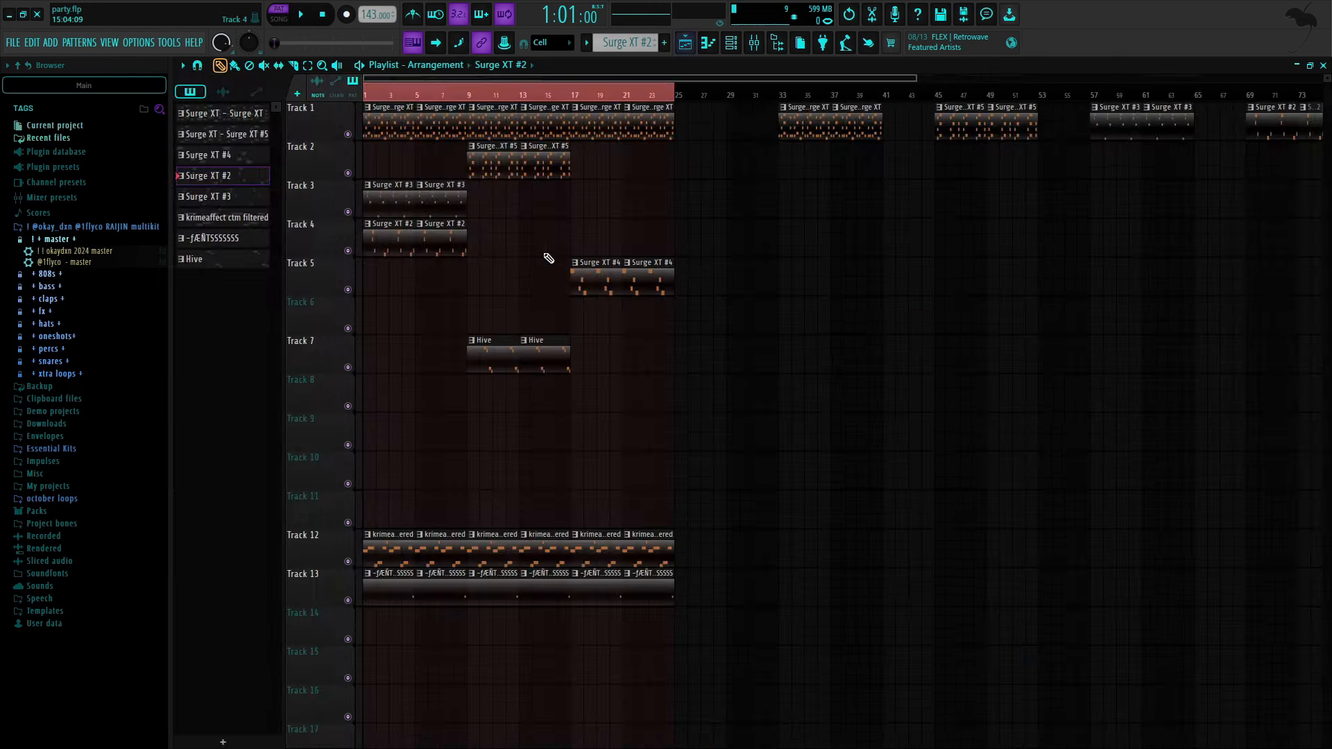
double_click(592, 290)
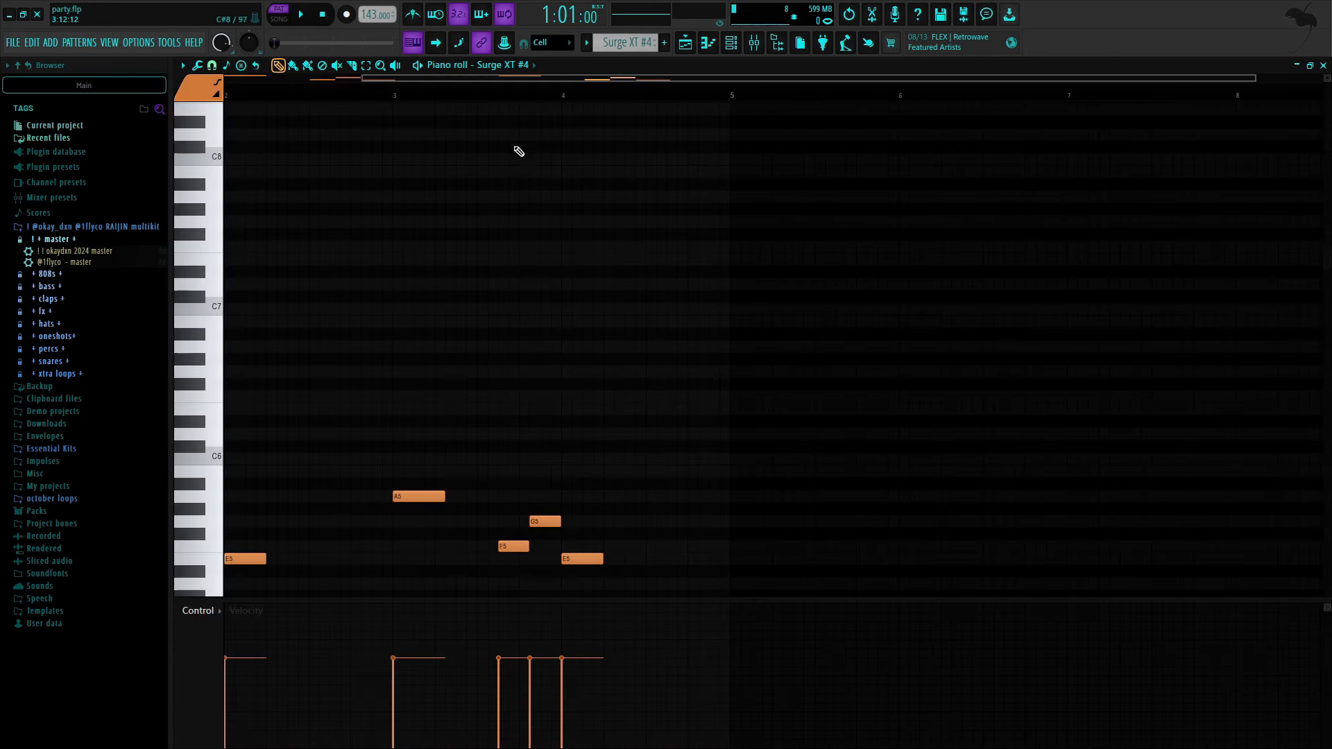
scroll(518, 151, "down", 4)
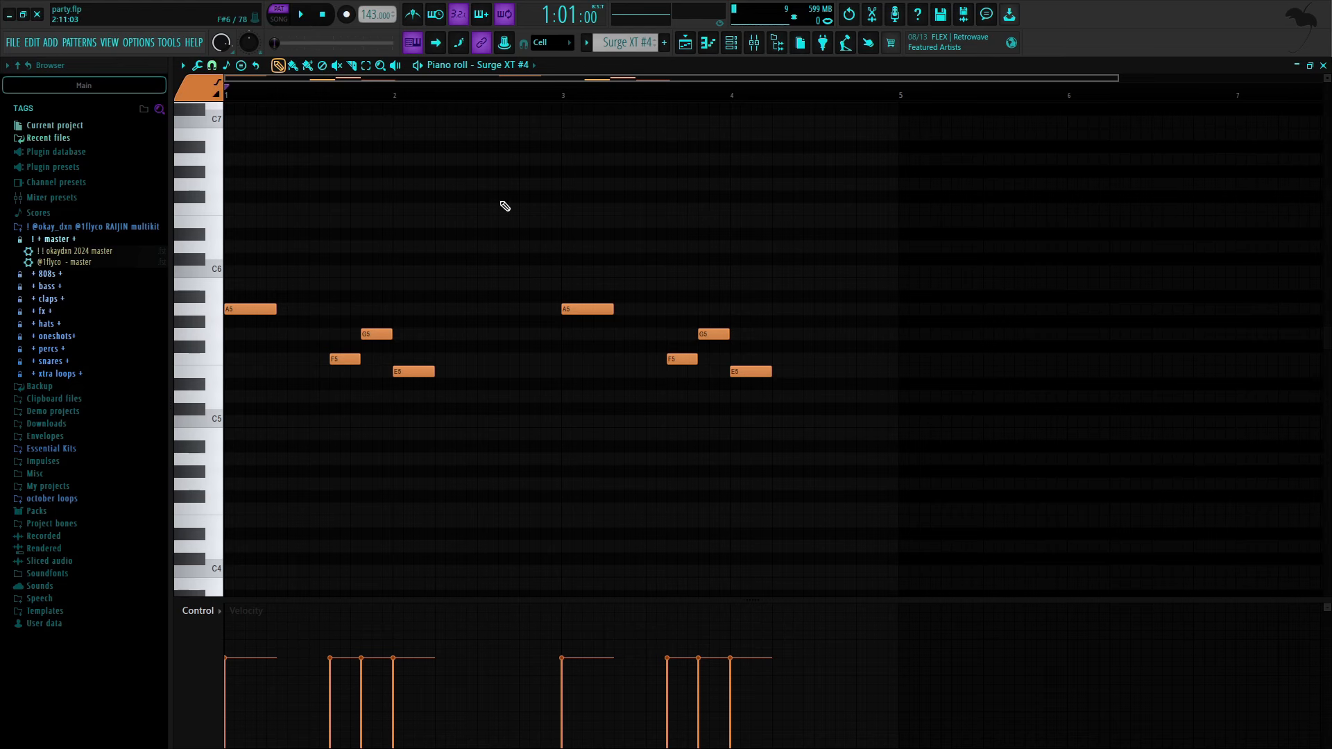
key("space")
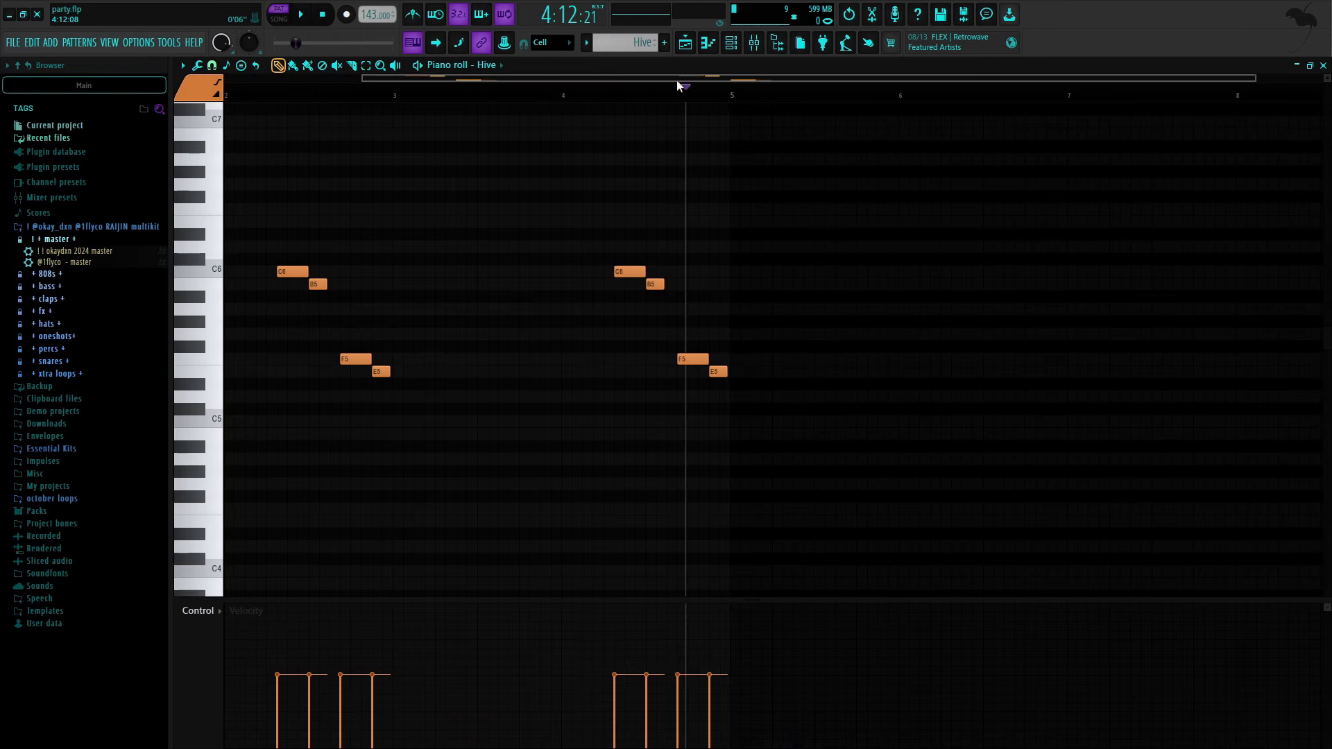
Play the Hive pattern from its start, and open and play the krimeaffect ctm filtered pattern from Track 12
left_click_drag(678, 78, 294, 102)
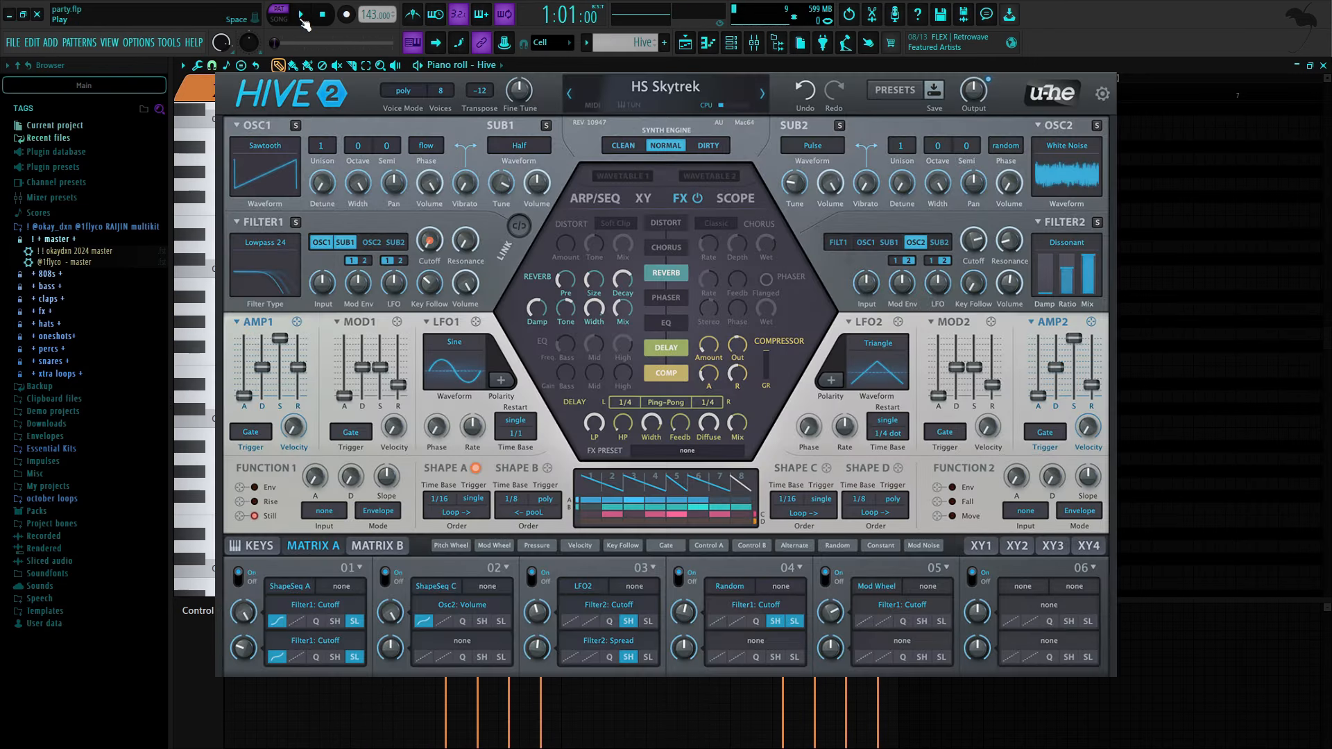
left_click(302, 16)
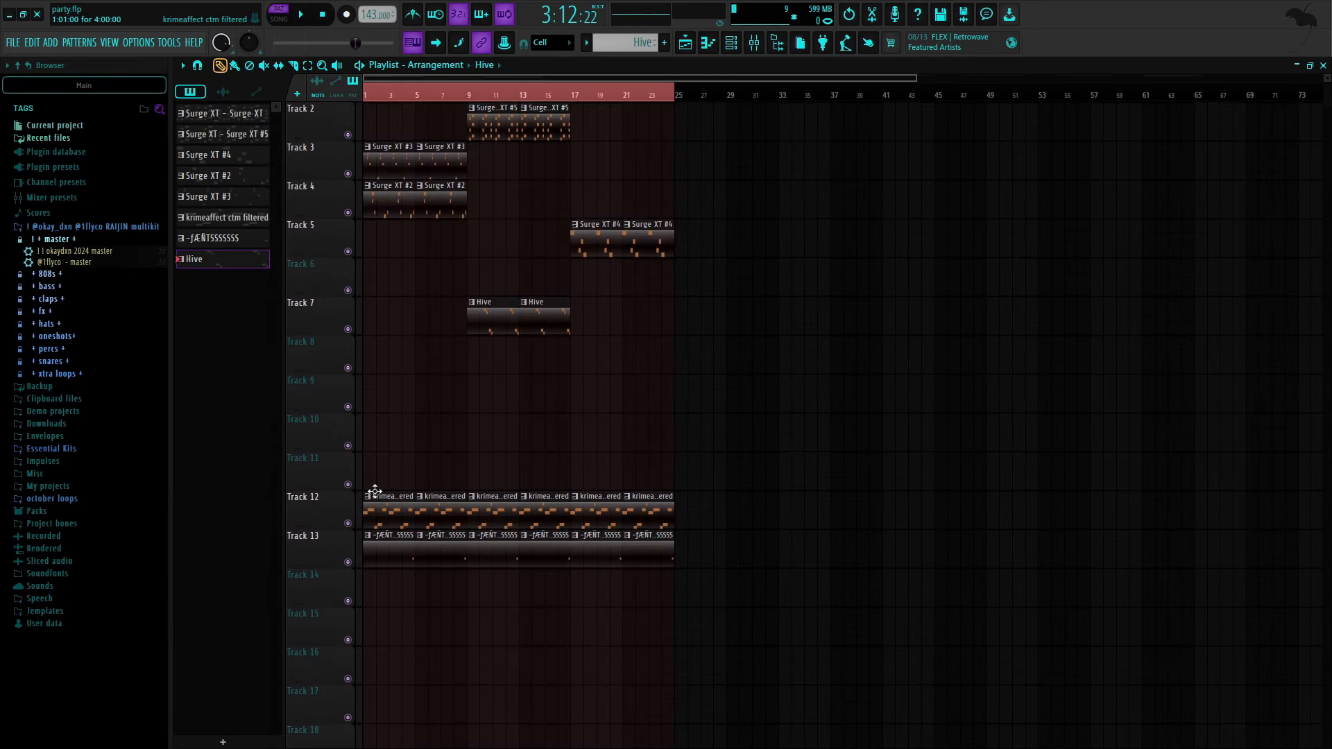
double_click(377, 511)
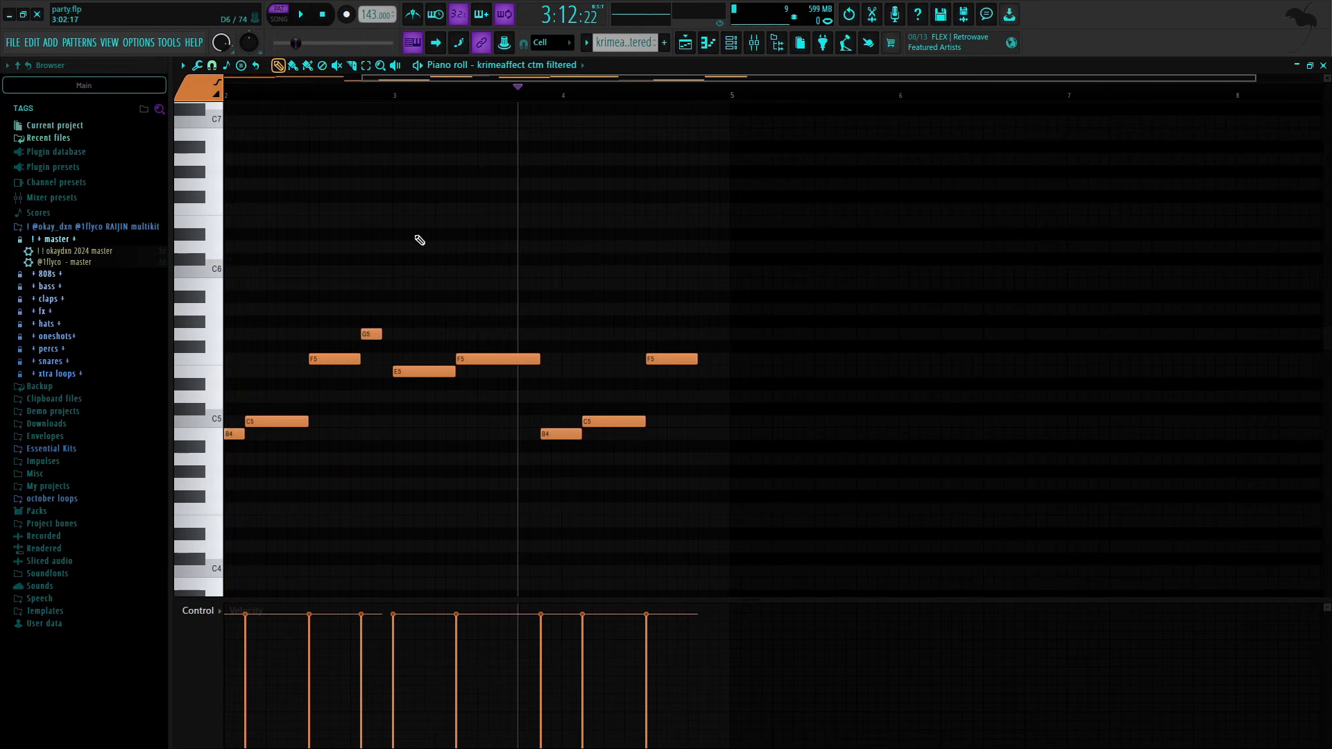
left_click(323, 15)
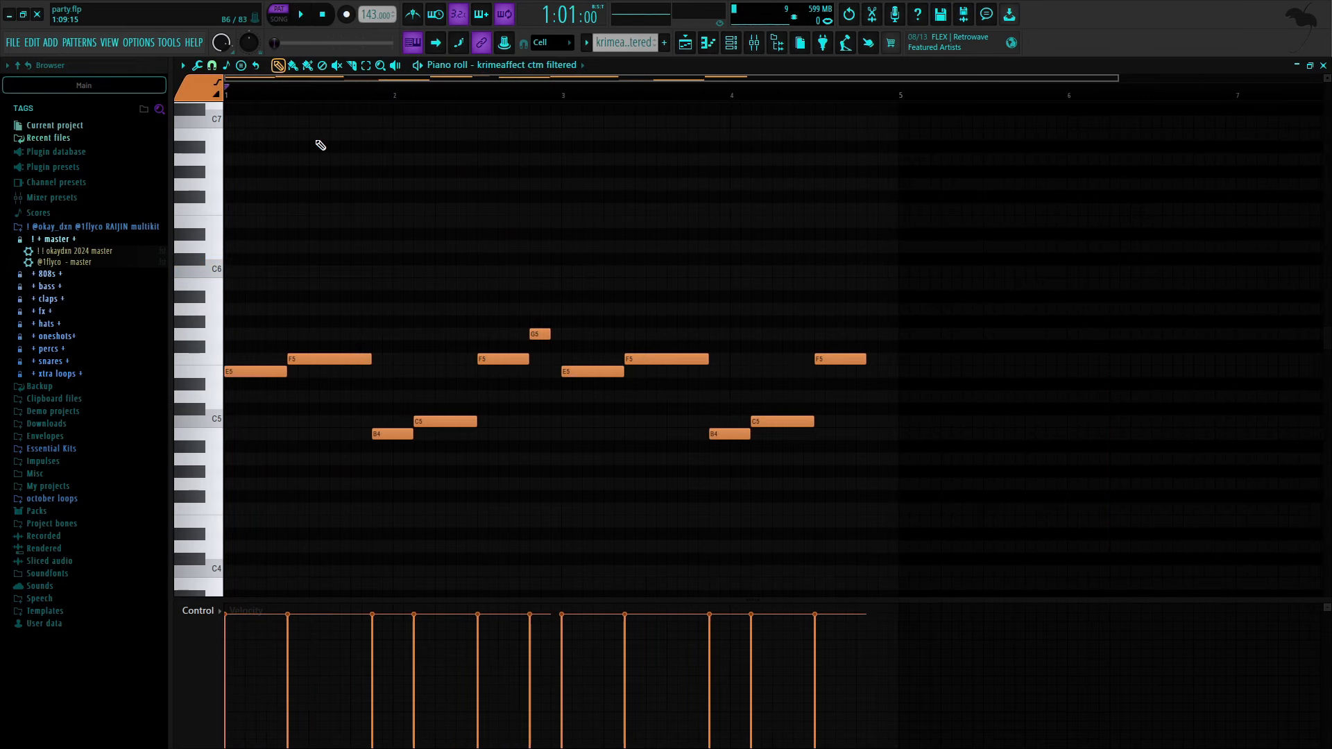
key("space")
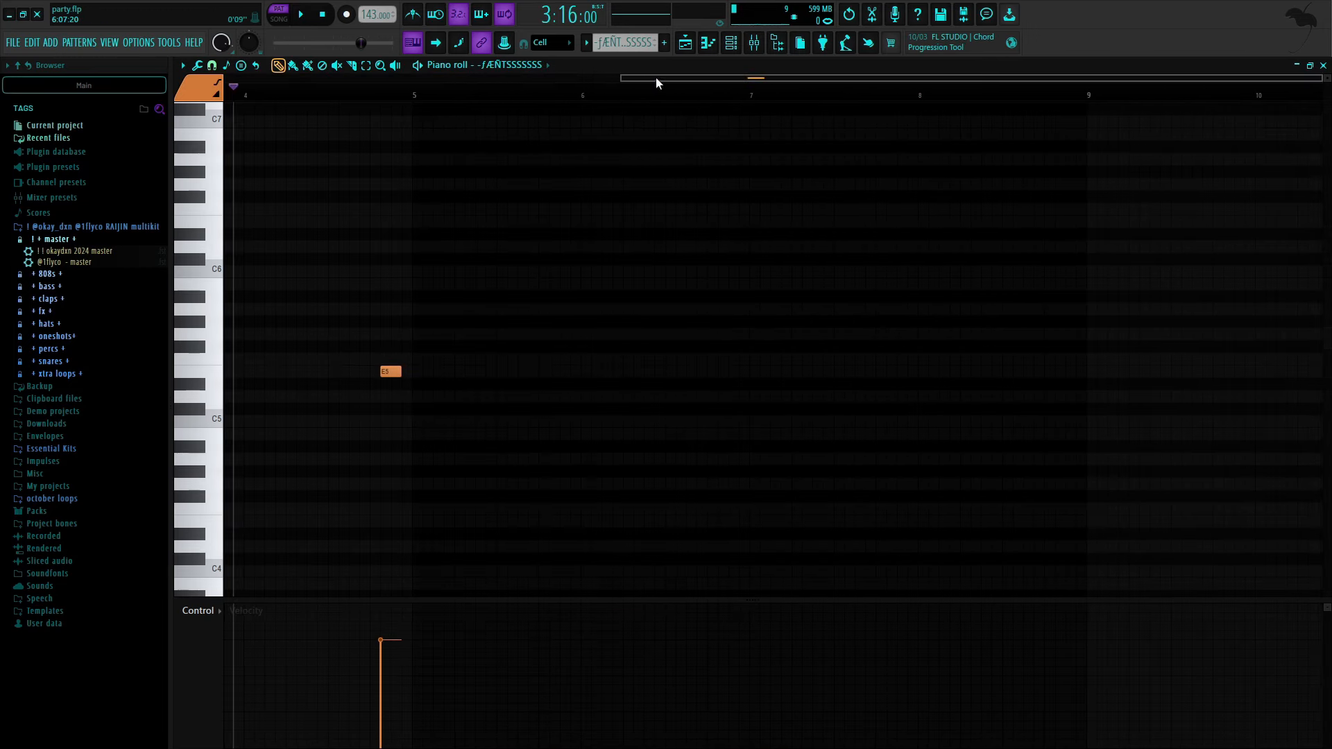
Check the Track 13 pattern from its start and play the full arrangement in song mode
left_click_drag(656, 80, 245, 80)
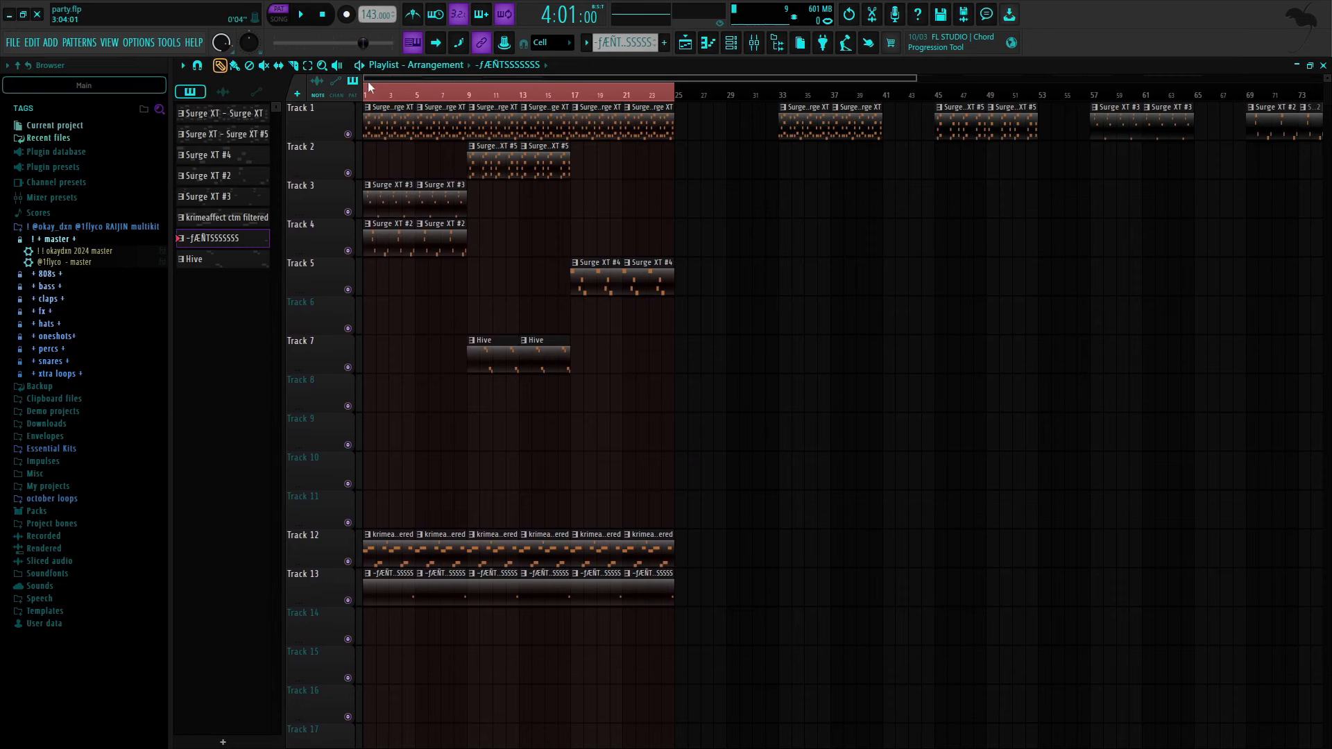
key("l")
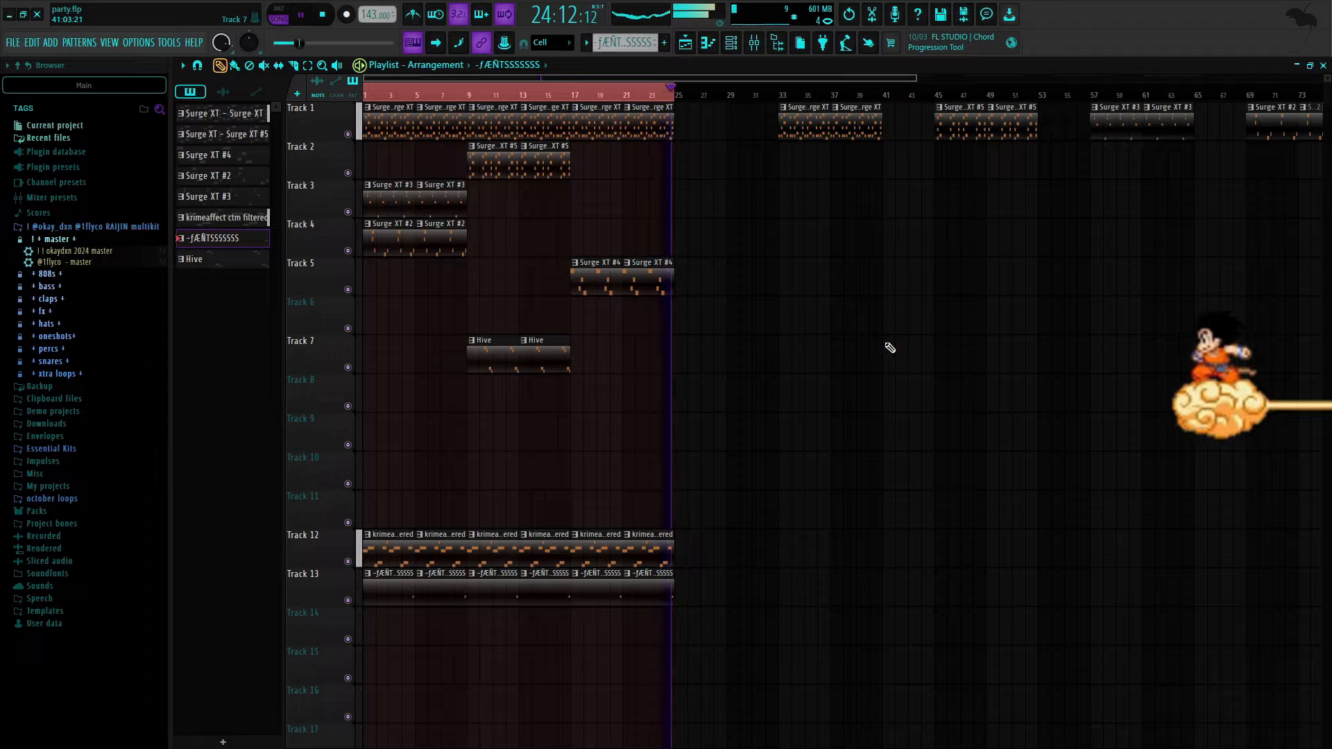
key("space")
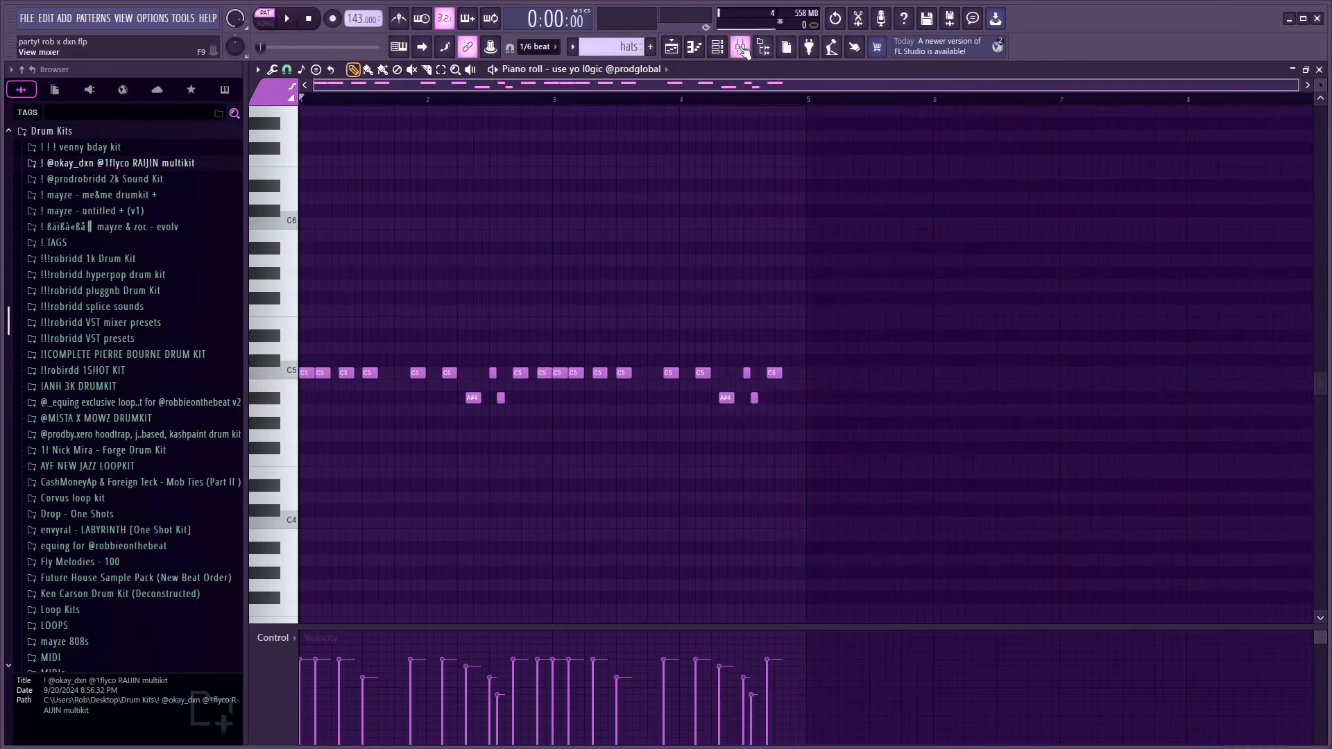
Open the mixer and inspect the Gross Beat effect on Insert 3, closing its window when done
left_click(741, 48)
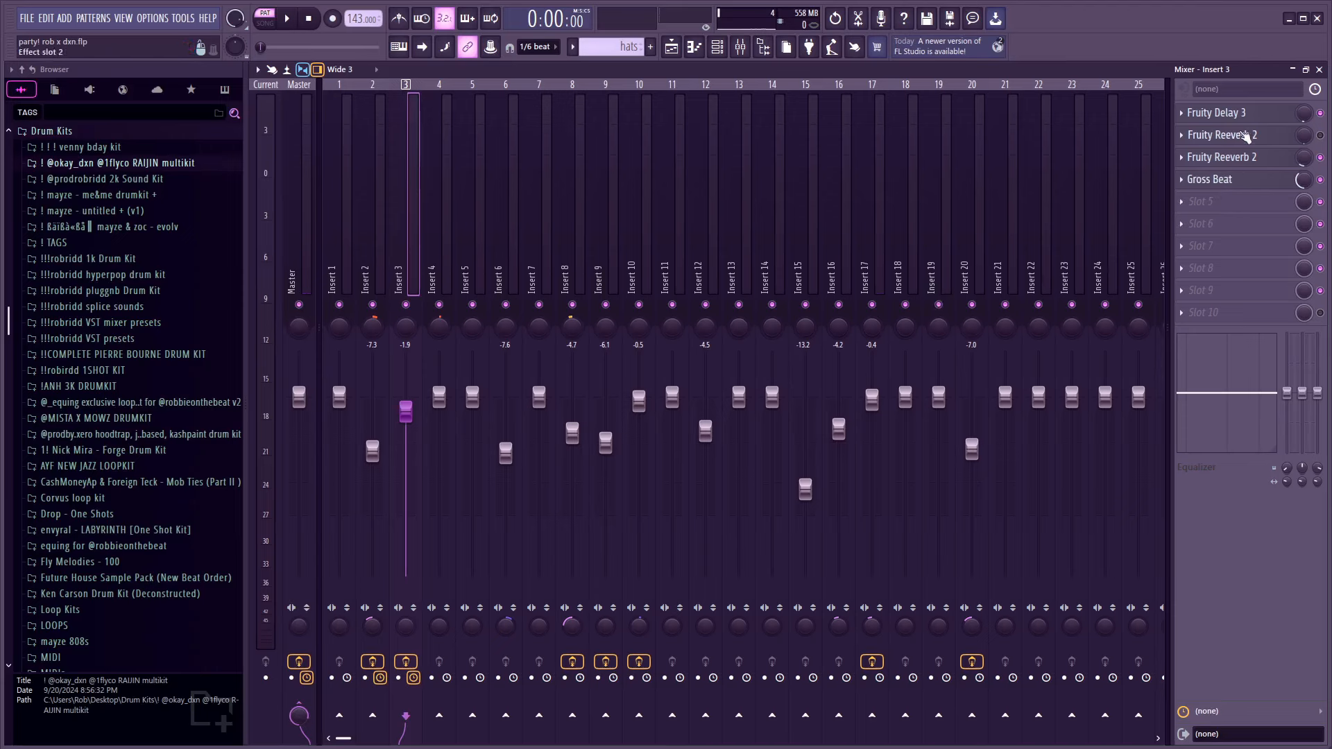
left_click(1230, 181)
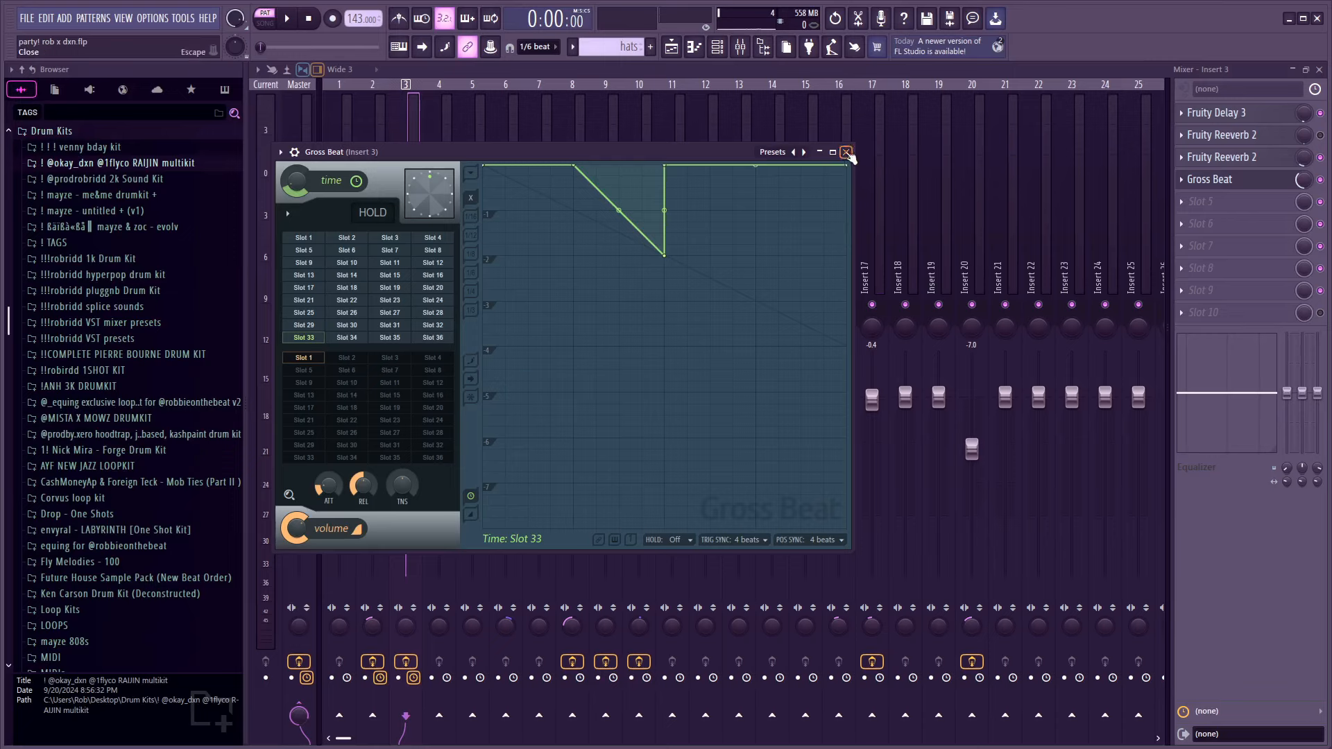
left_click(845, 153)
Mark the opening bars on the playlist timeline and play that section
left_click(671, 47)
left_click_drag(458, 102, 742, 168)
key("space")
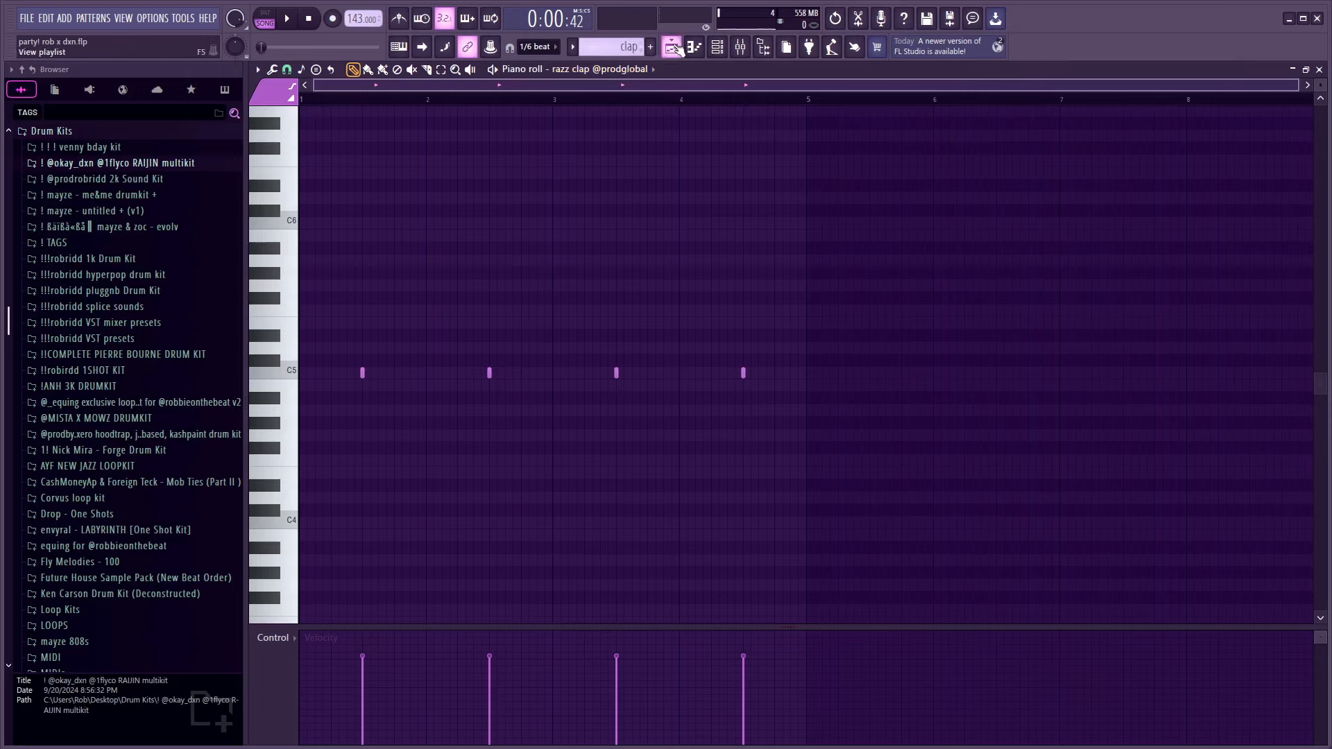
Unmute Track 6 with the triangle clips in the playlist and play the range from the start to about bar 9
left_click(673, 47)
left_click(422, 383)
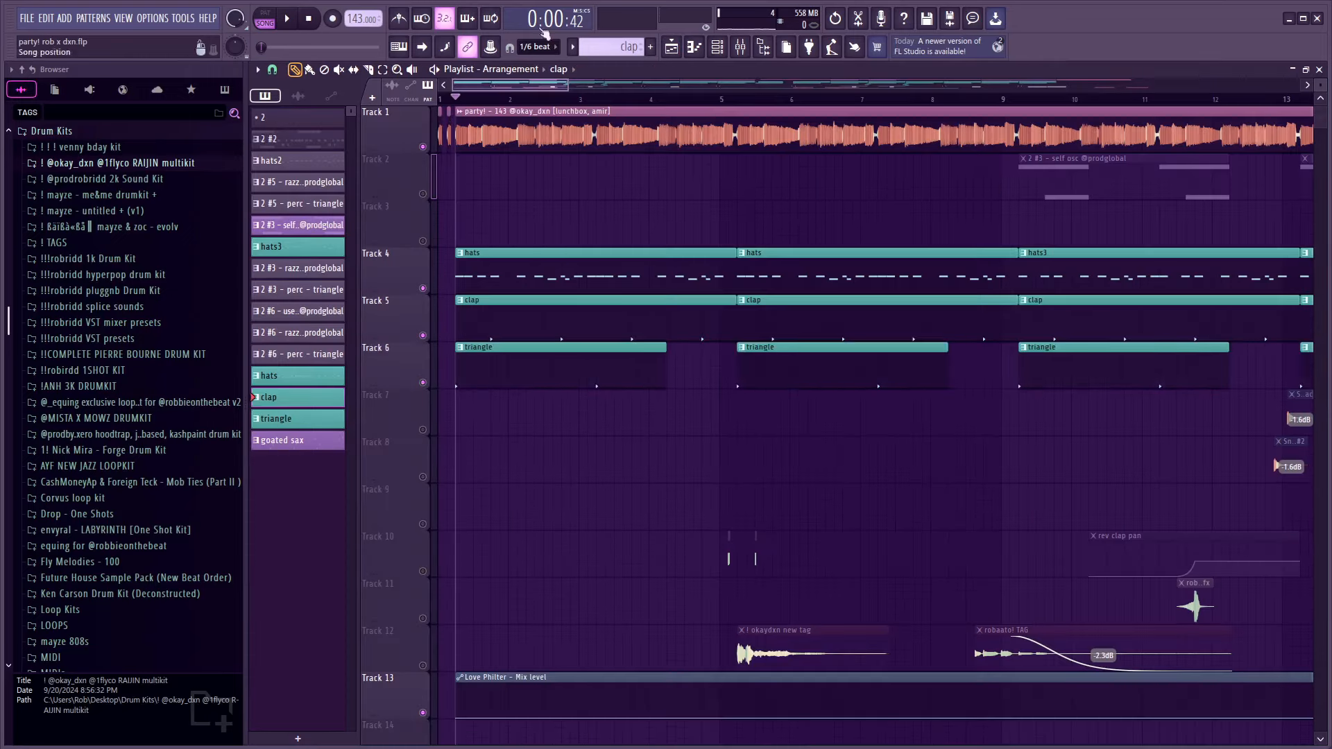
left_click_drag(461, 99, 1022, 201)
key("space")
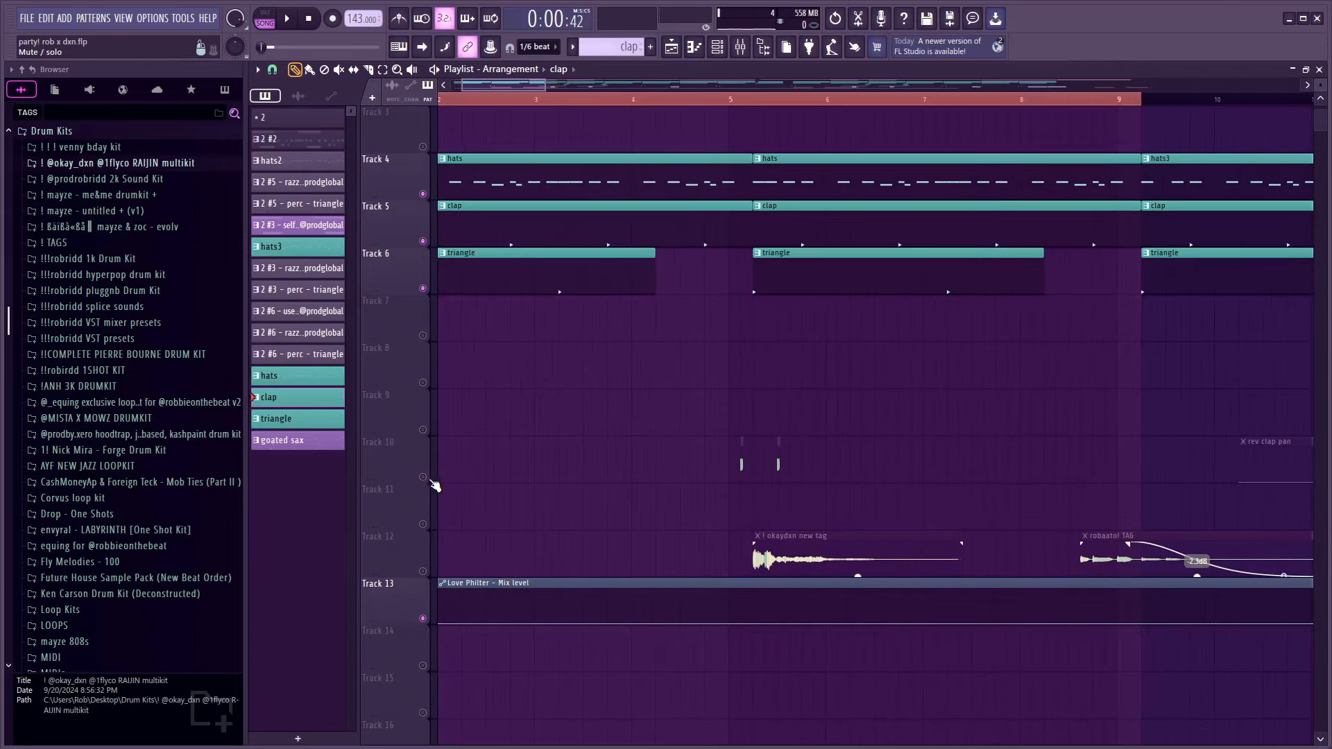
Inspect the sample settings of the perc - bitchroll #2 clip on Track 10 and mark a short time range starting at bar 5
scroll(715, 461, "up", 5, "ctrl")
double_click(900, 459)
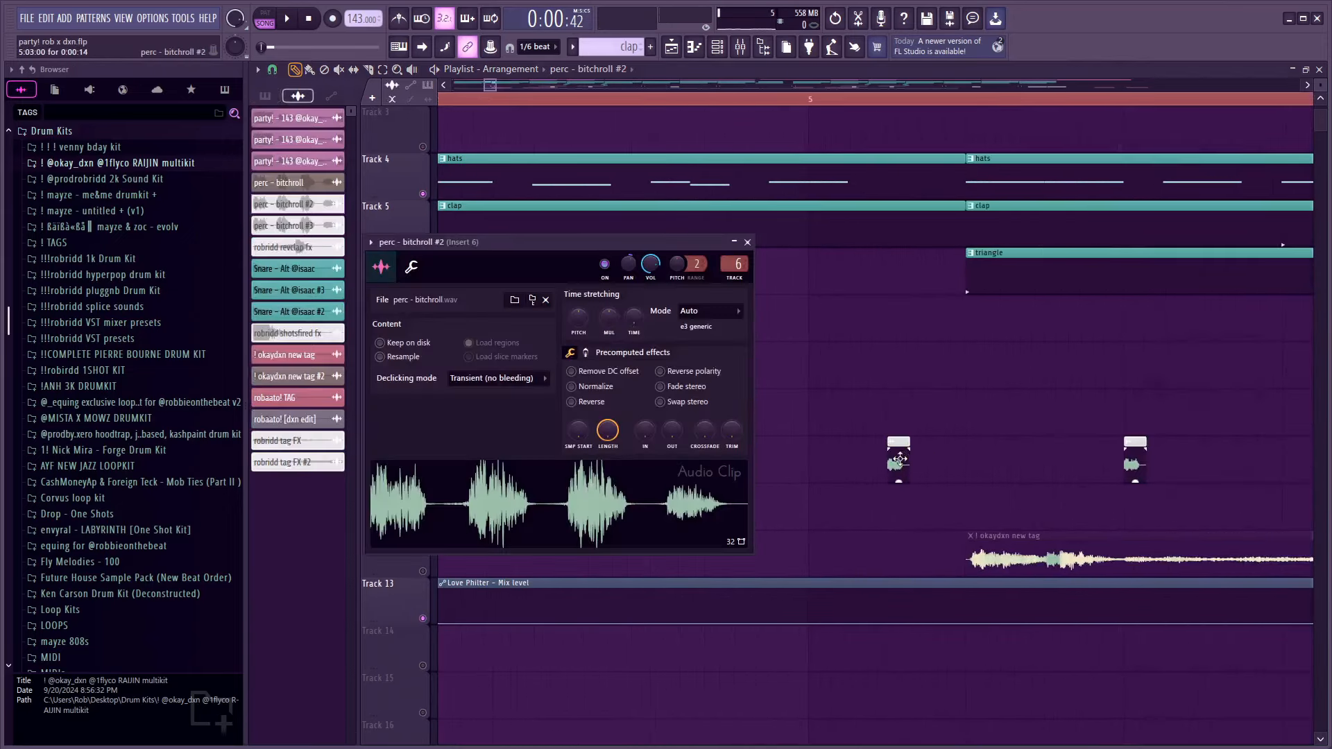
left_click_drag(431, 244, 317, 129)
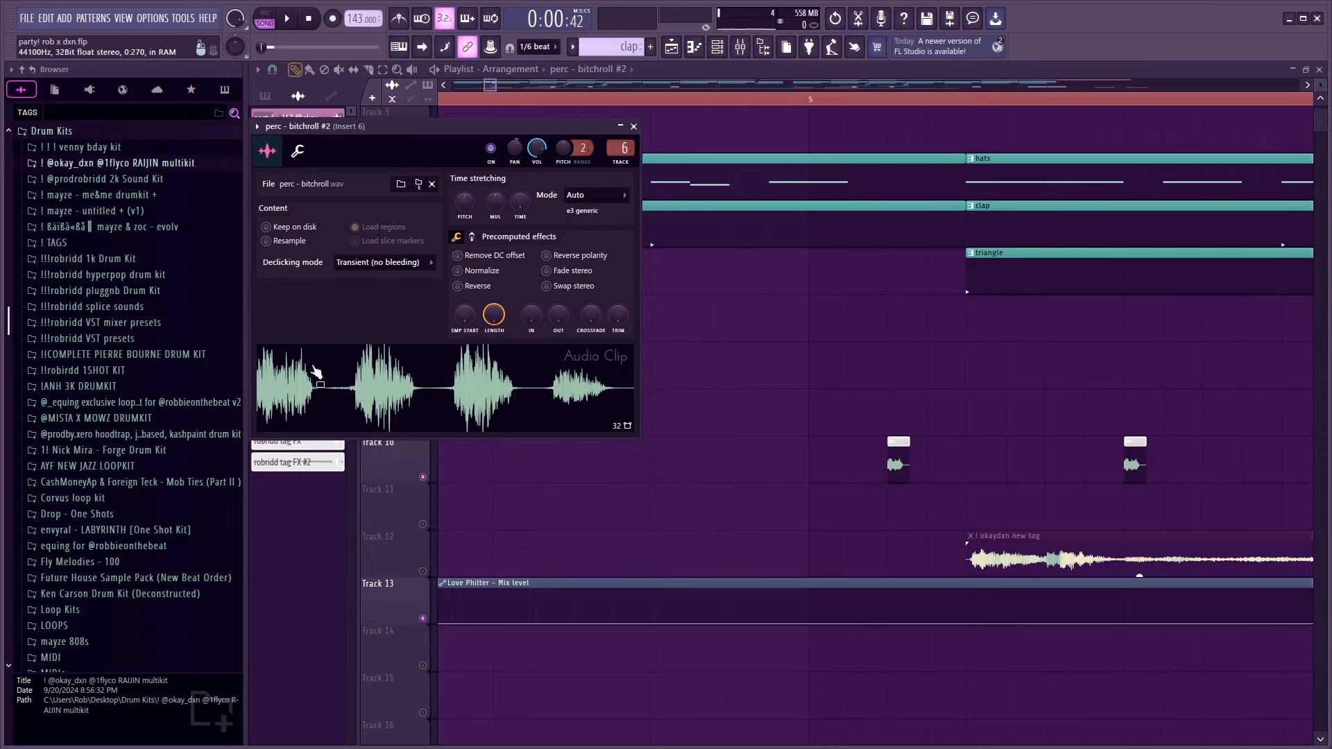
left_click(633, 127)
left_click_drag(808, 99, 966, 99)
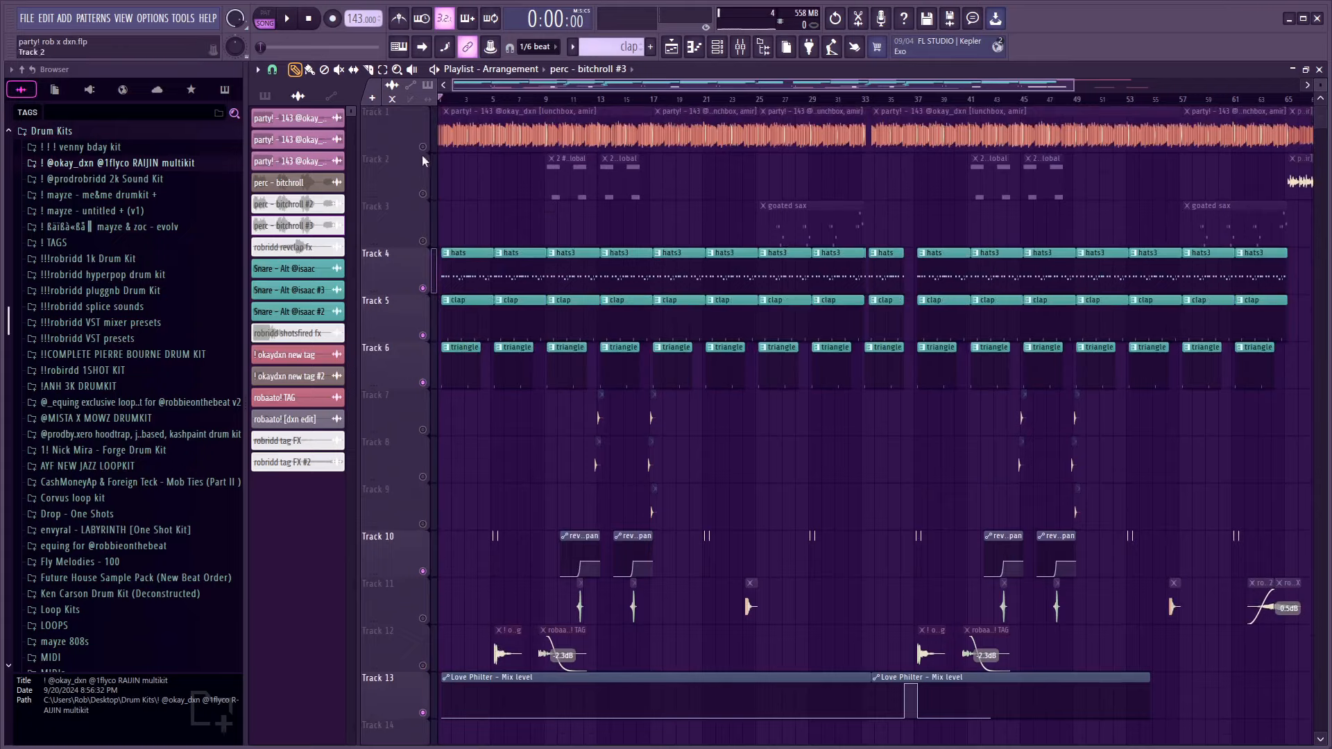
Solo Track 1, unmute Track 2 and play the self osc lead clips from about bar 9
right_click(422, 147)
left_click(422, 194)
scroll(436, 206, "down", 1)
scroll(437, 205, "up", 5)
scroll(437, 206, "up", 1)
left_click_drag(689, 214, 549, 185)
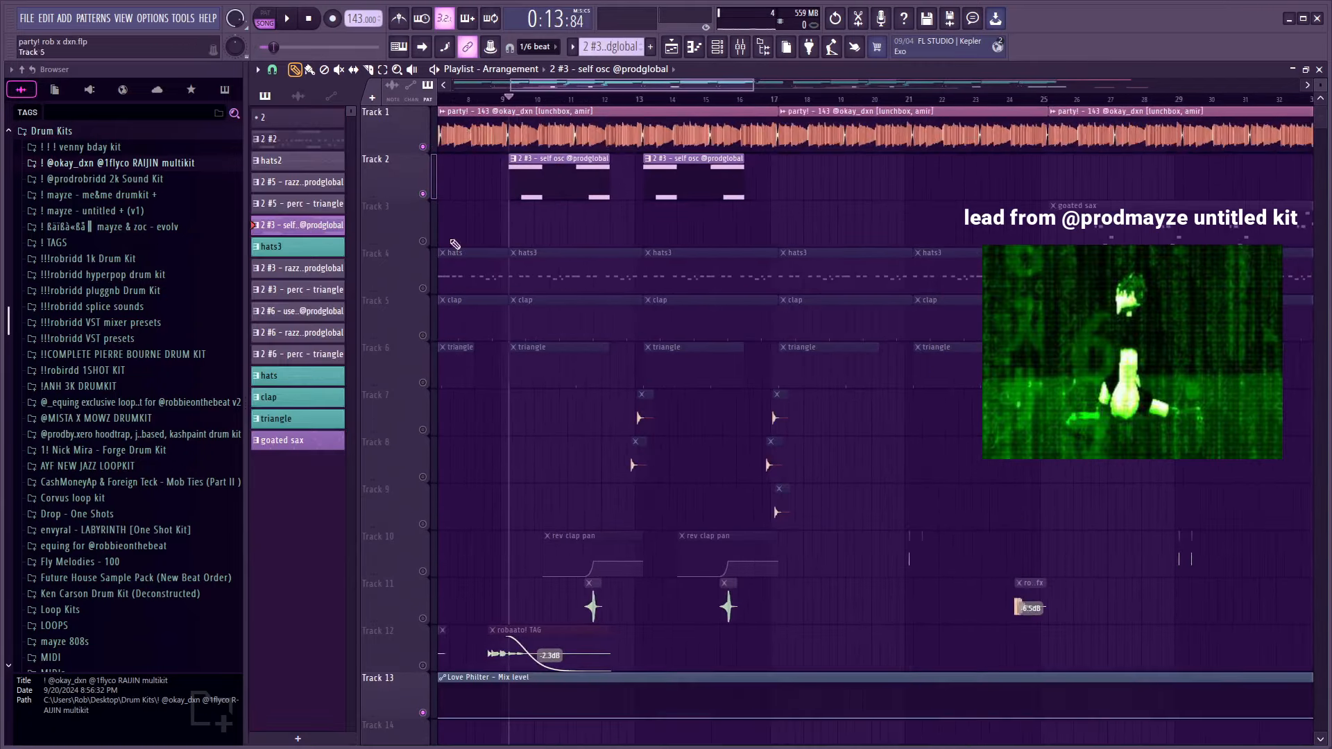
key("space")
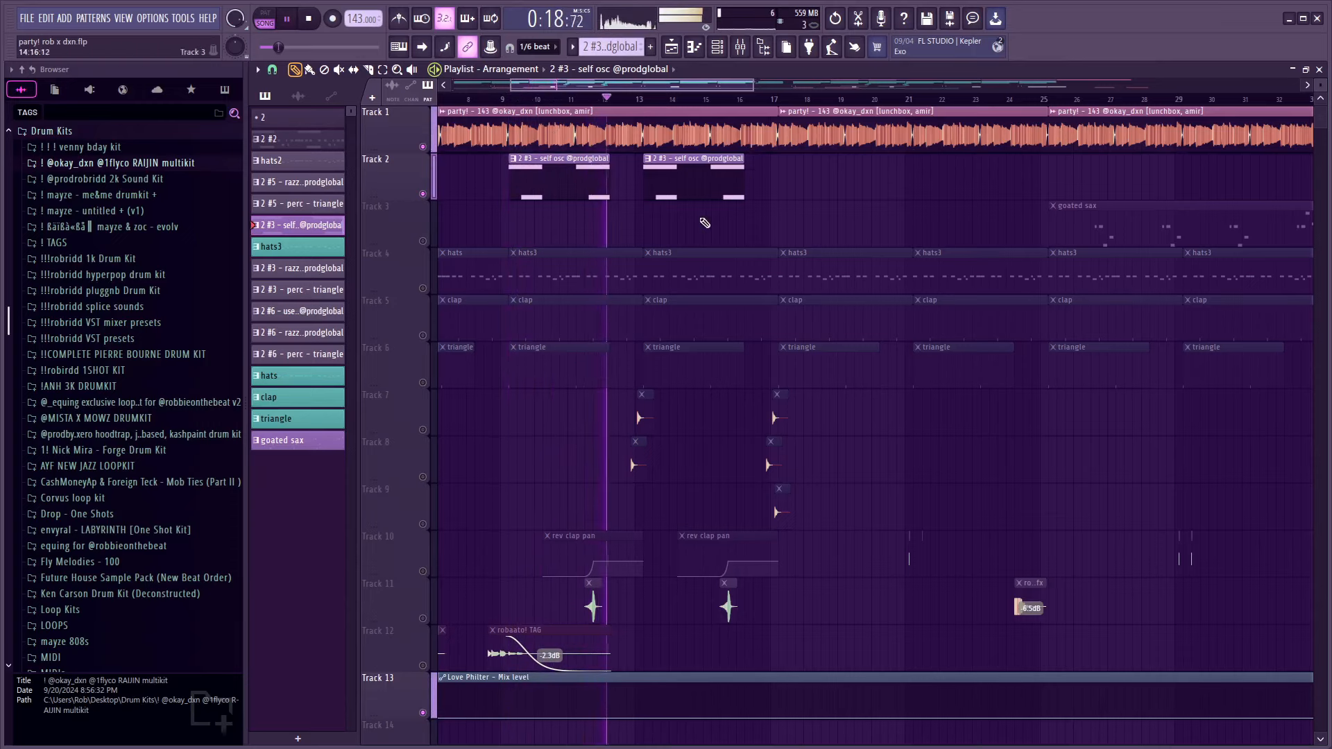
key("space")
Unmute the snare clips on Tracks 7 and 8 and the reverse clap automation and effect on Tracks 10 and 11
scroll(723, 194, "down", 3)
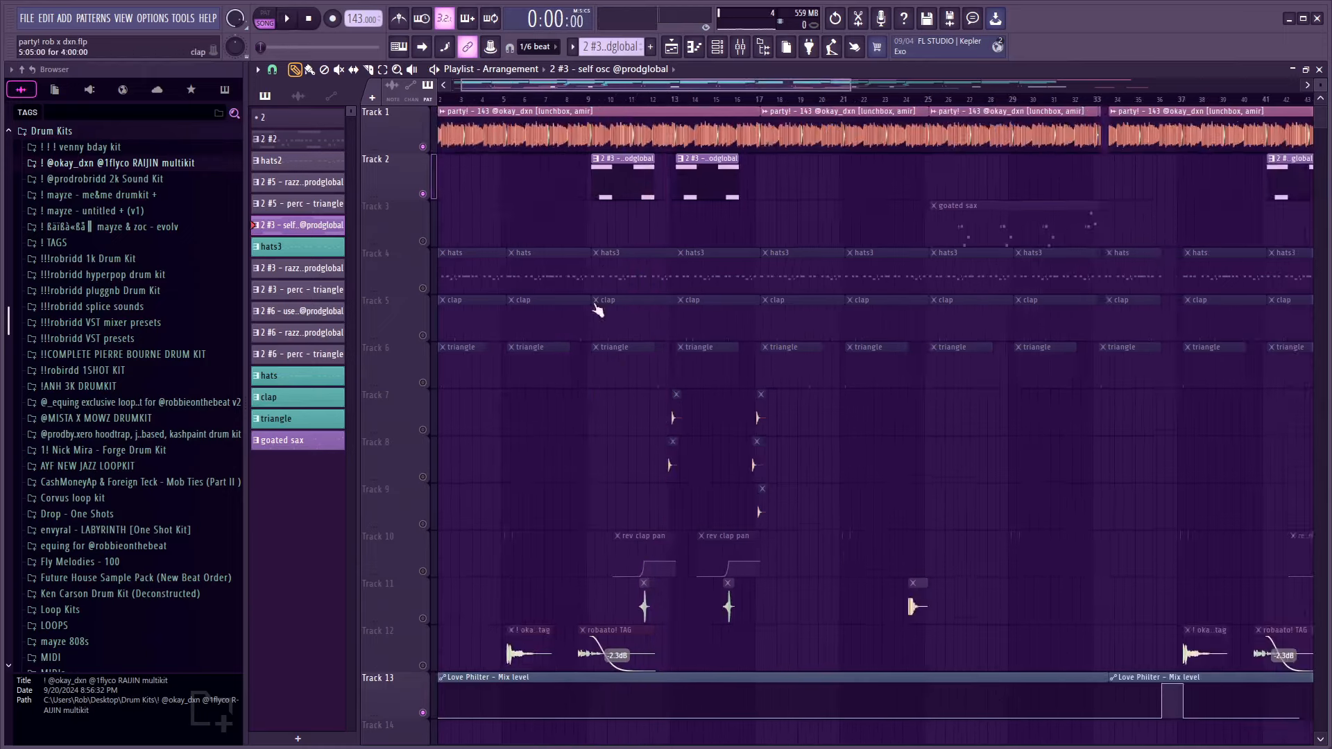
scroll(652, 381, "up", 1)
scroll(678, 411, "up", 3)
left_click(423, 430)
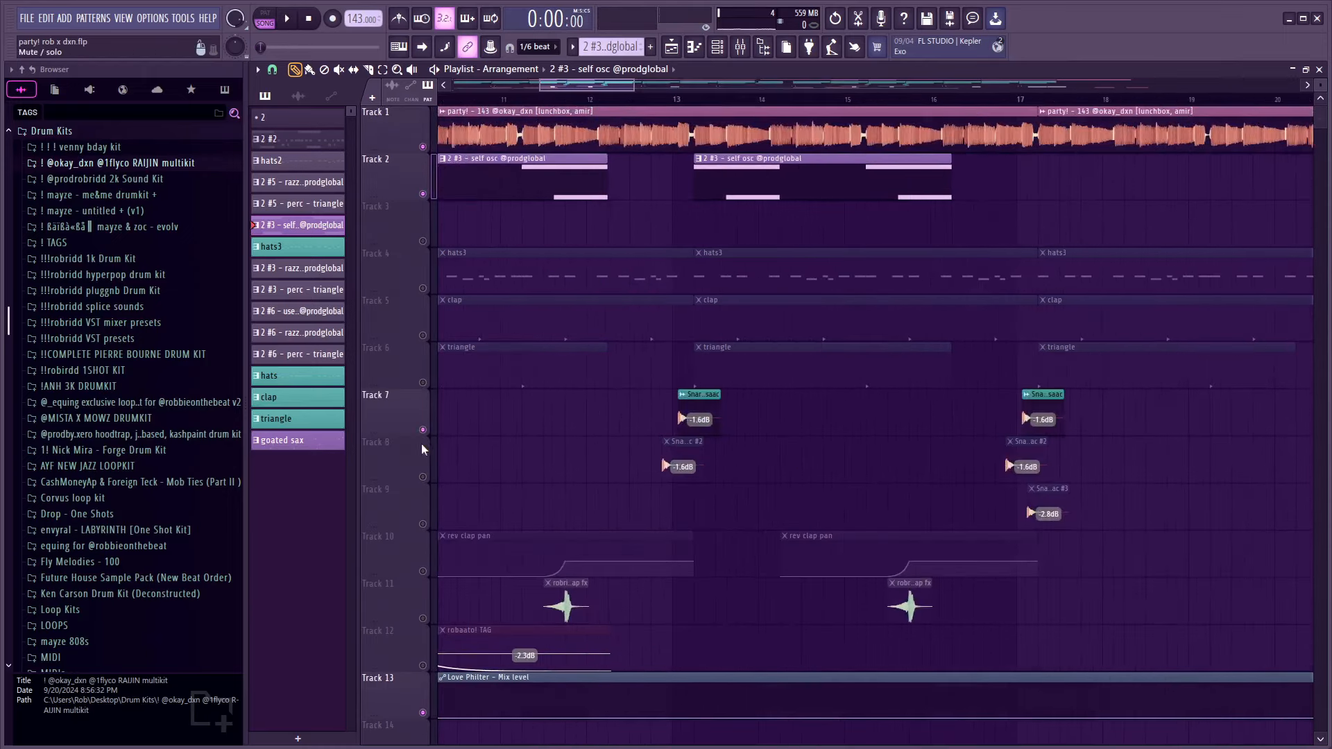
left_click(423, 477)
left_click(423, 572)
left_click(423, 619)
scroll(658, 557, "up", 1)
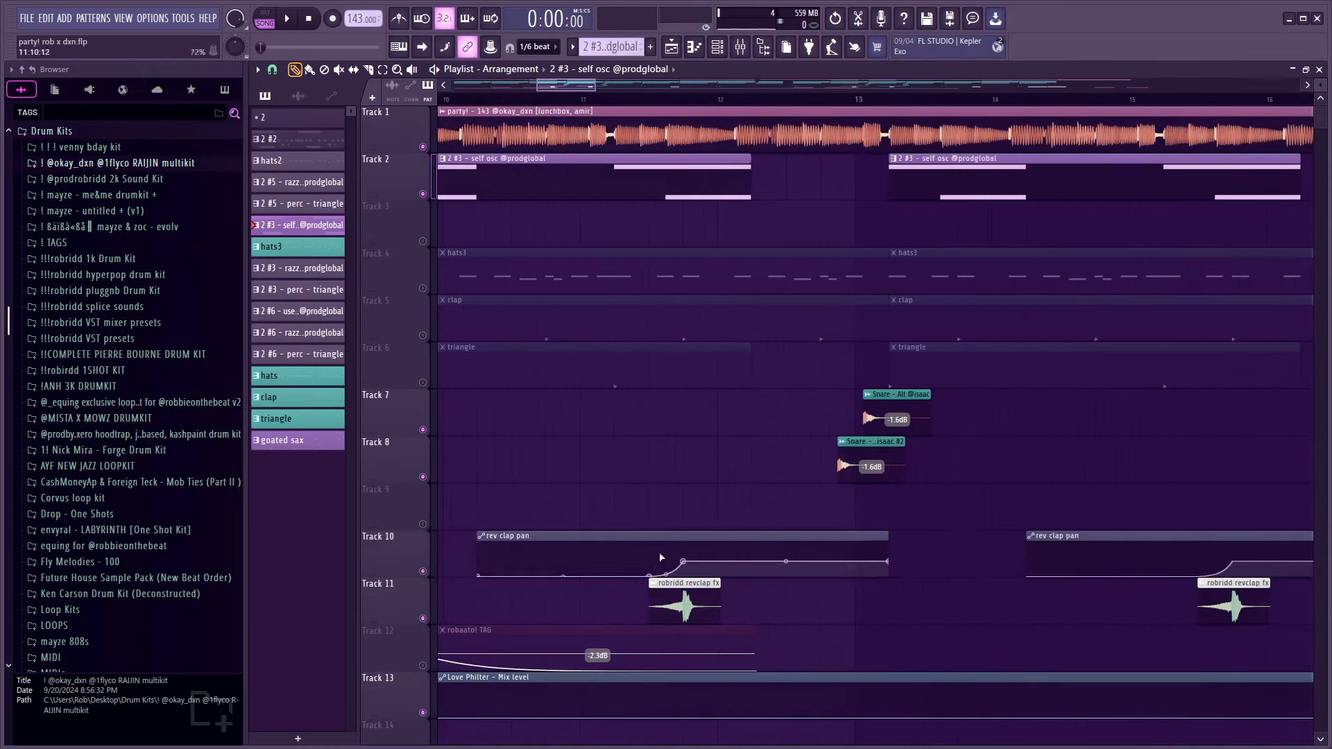
Inspect the sample settings of the robridd revclap fx clip on Track 11 and the snare clip on Track 8 before bar 13
double_click(661, 600)
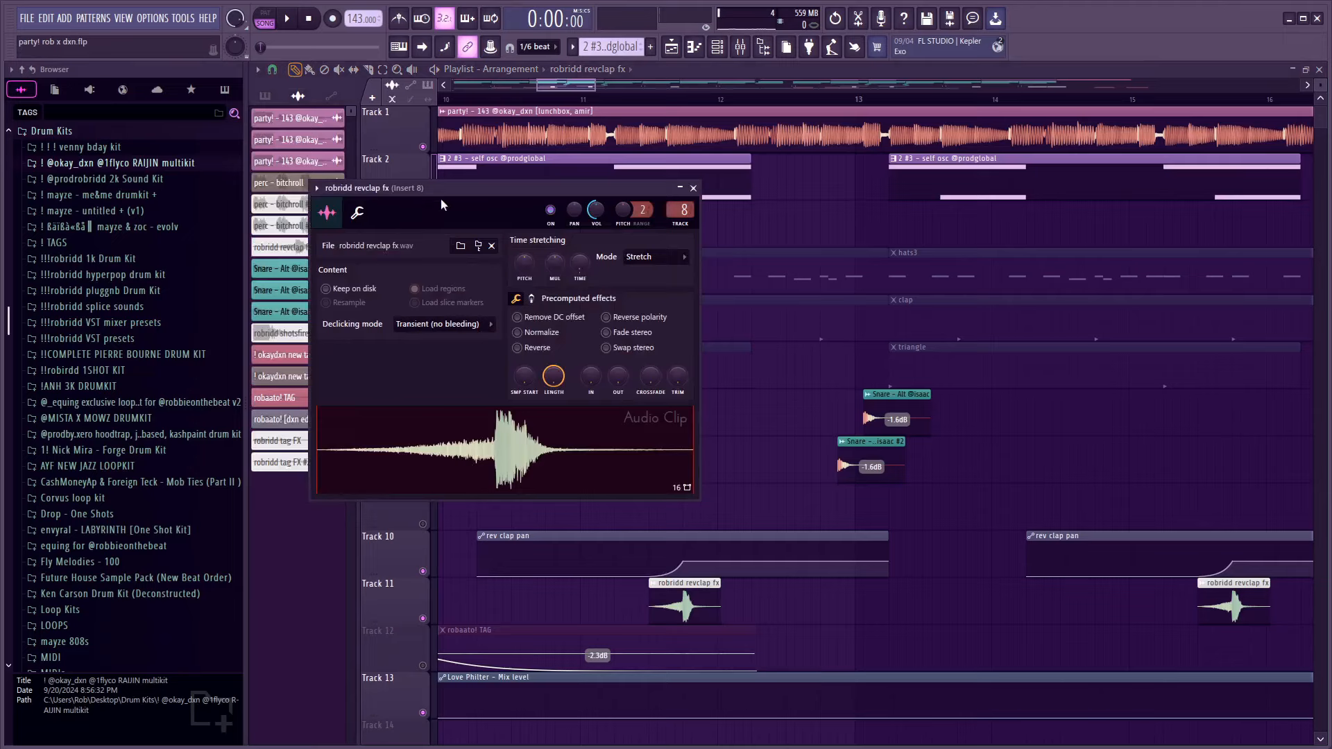
left_click_drag(441, 200, 457, 159)
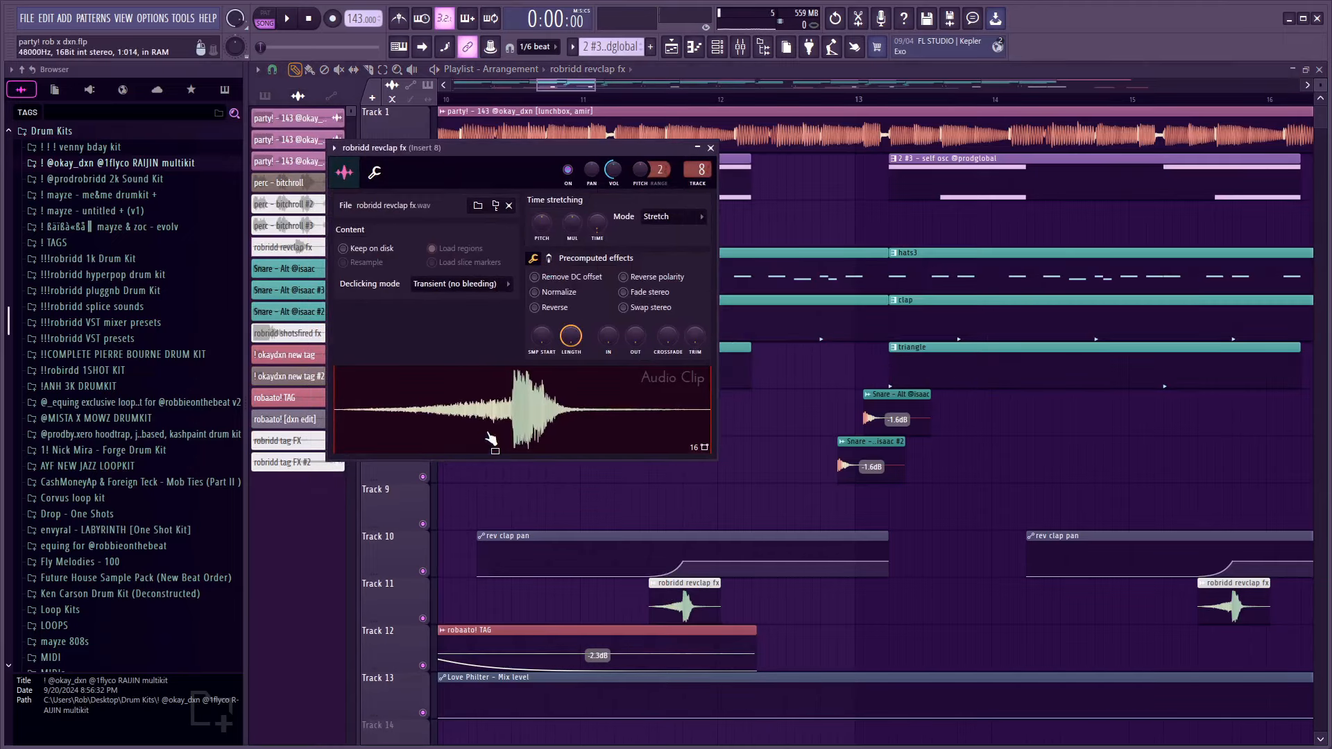
key("Escape")
scroll(775, 417, "down", 2)
scroll(811, 451, "up", 2)
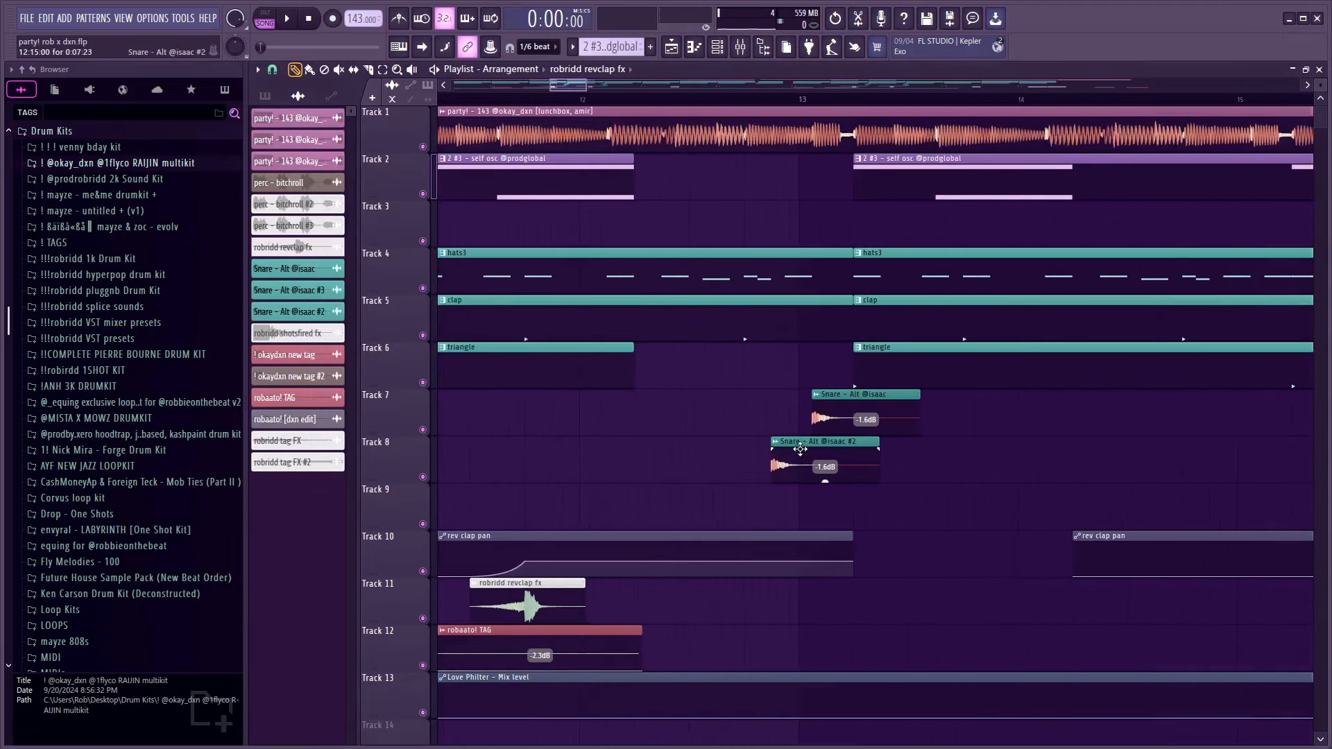
double_click(797, 442)
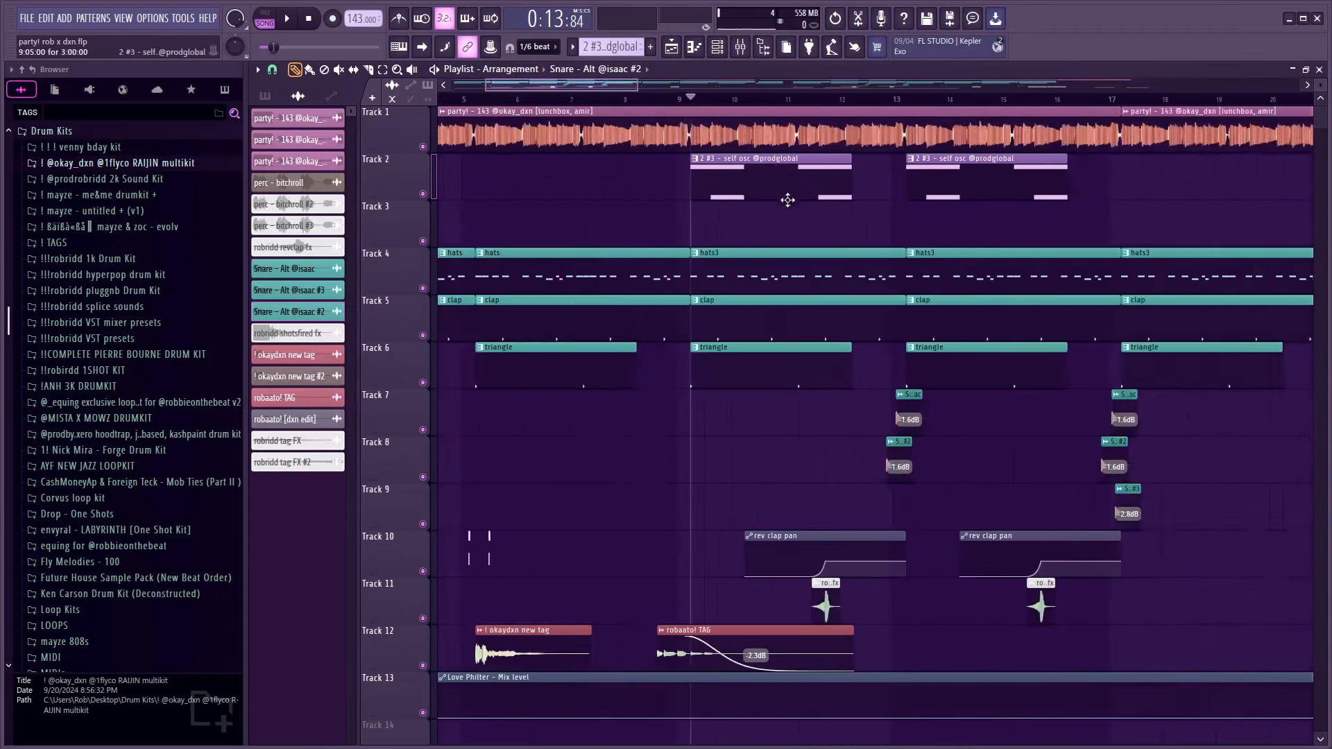
Play the arrangement with all tracks audible from about bar 9 to bar 17
scroll(788, 202, "up", 3)
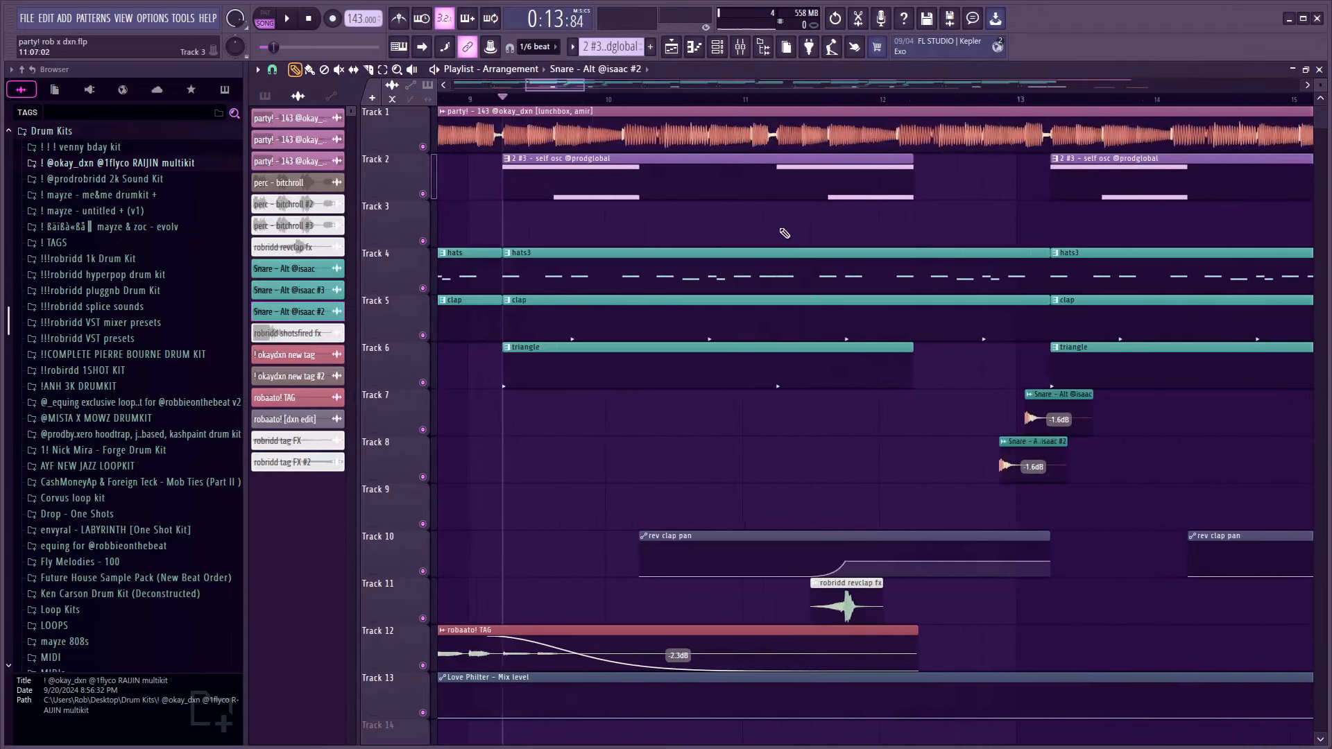
scroll(450, 110, "down", 4)
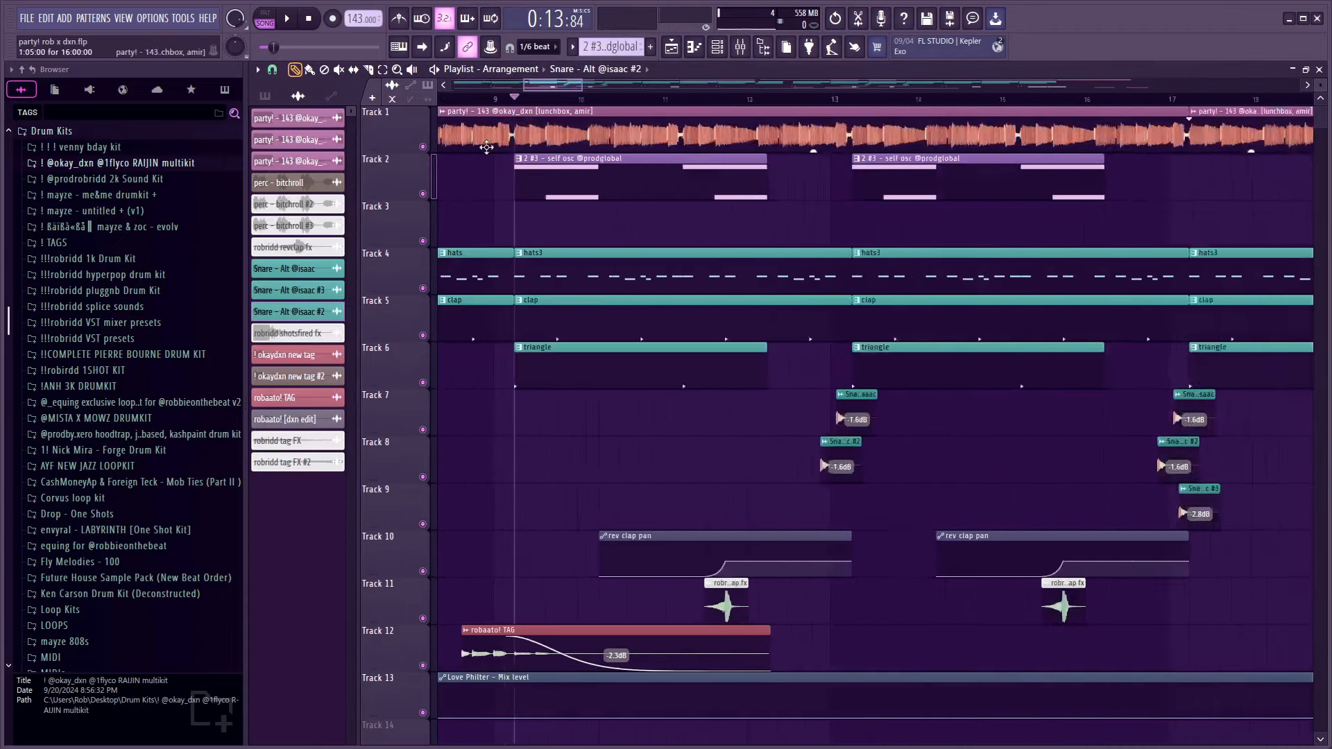
key("space")
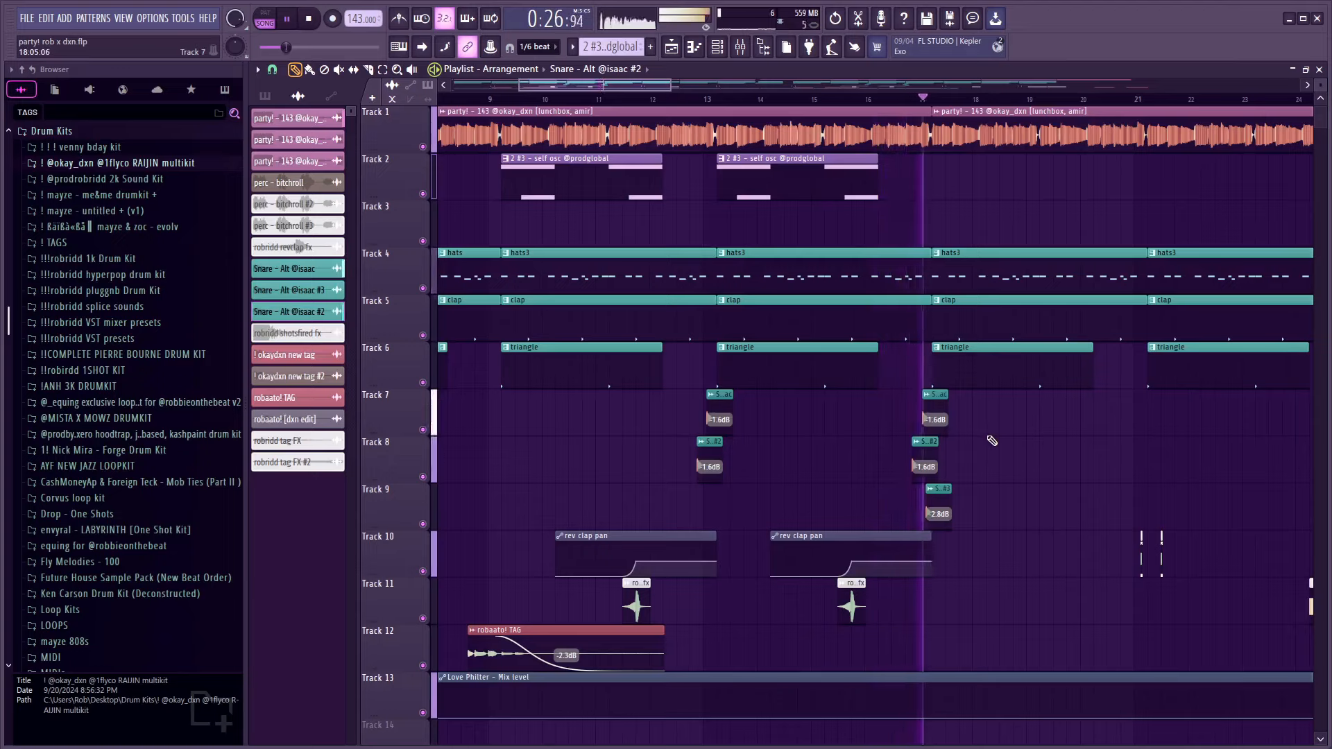
key("space")
Open the goated sax pattern at bar 25 on Track 3 in the piano roll, play it, and return to the playlist
scroll(684, 105, "down", 3)
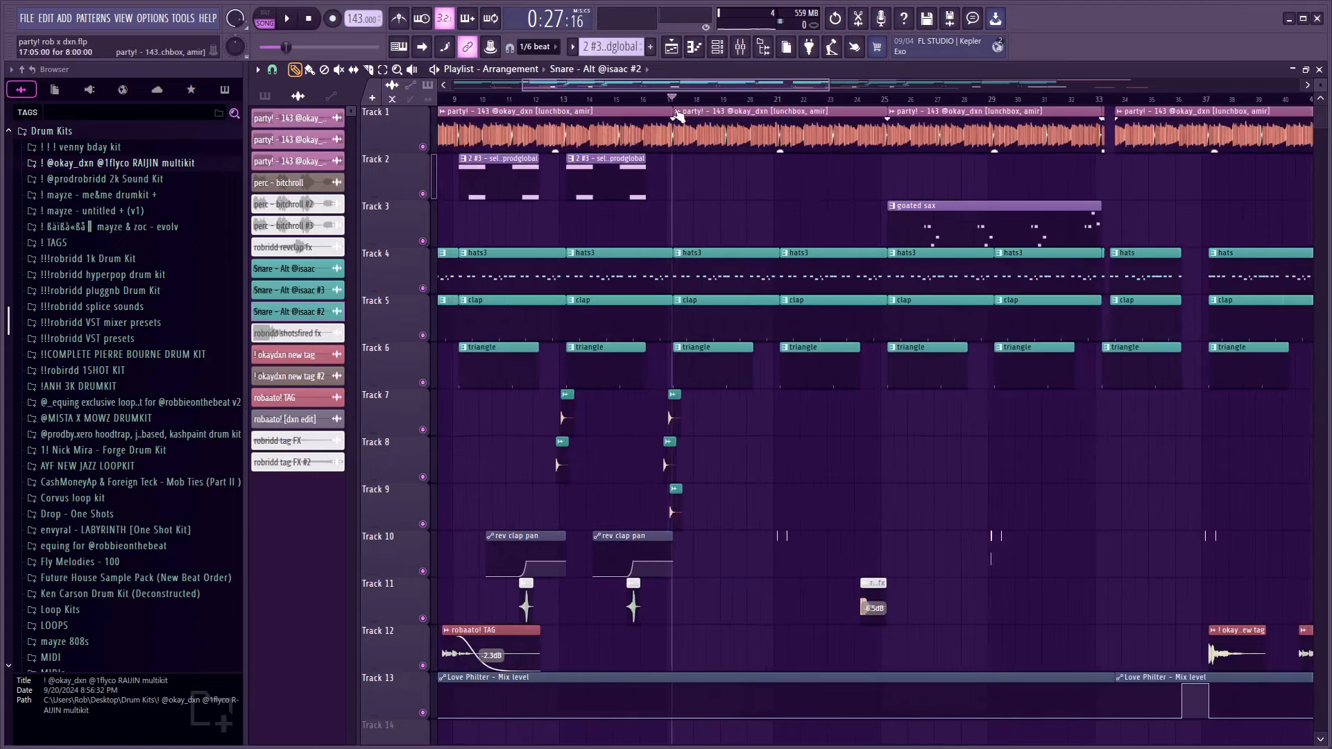
scroll(676, 116, "up", 4)
scroll(670, 104, "down", 3)
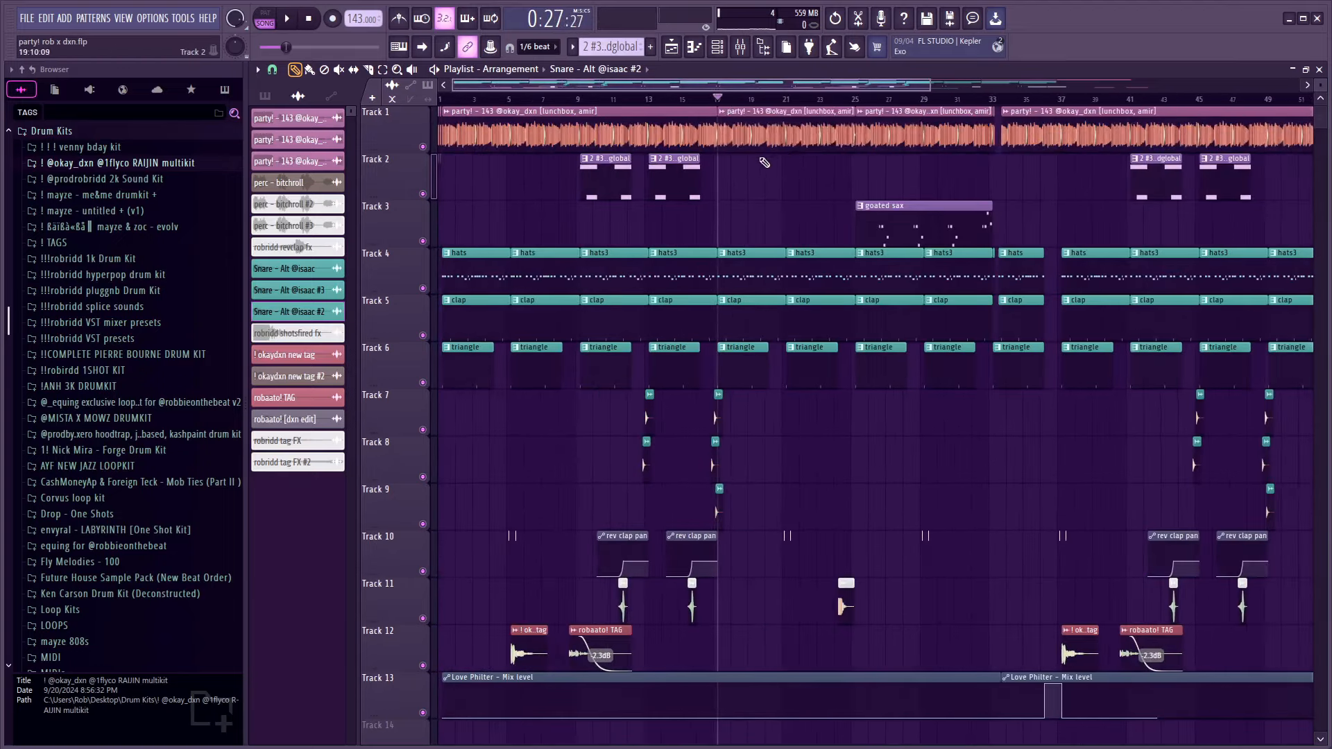
scroll(772, 199, "right", 3)
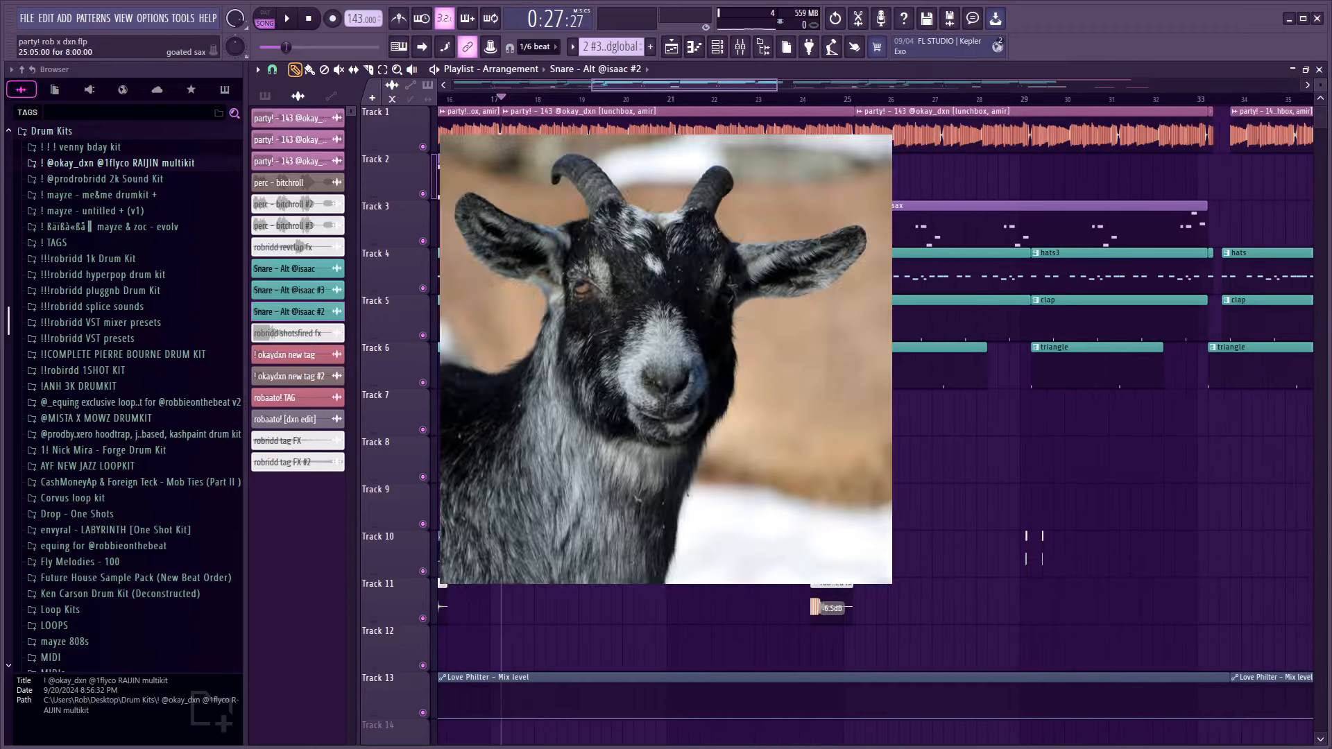
double_click(912, 227)
key("space")
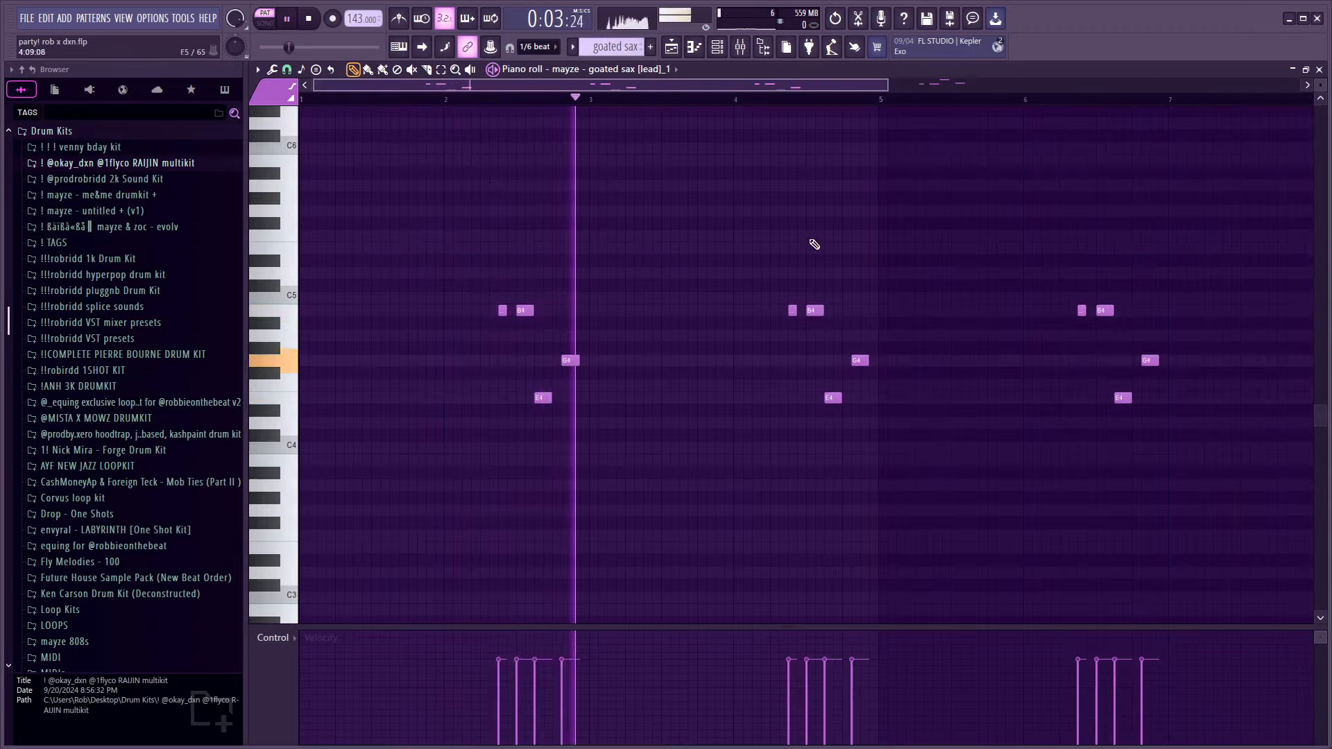
key("l")
key("F5")
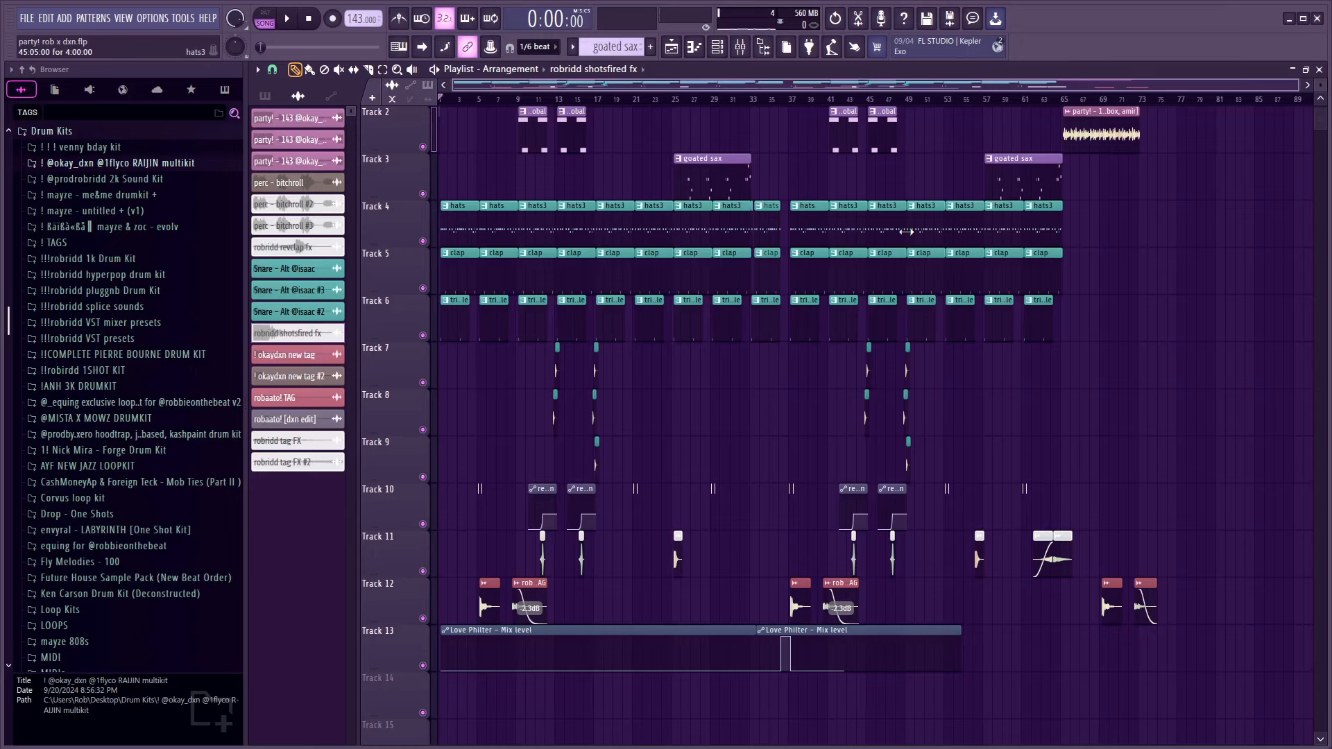
Examine the overall arrangement, including the melody and lead clips from bar 17 onward and the lower effect and tag tracks
scroll(422, 169, "up", 1)
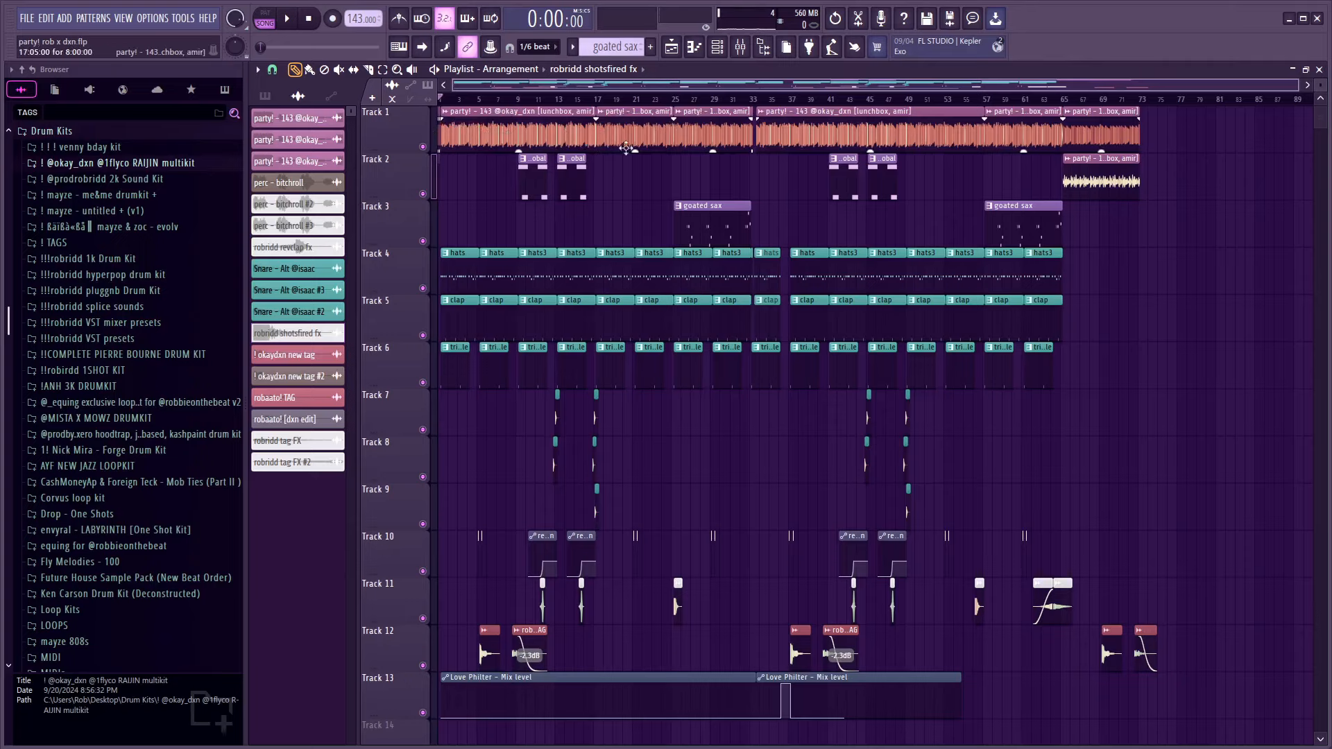
scroll(625, 148, "up", 3)
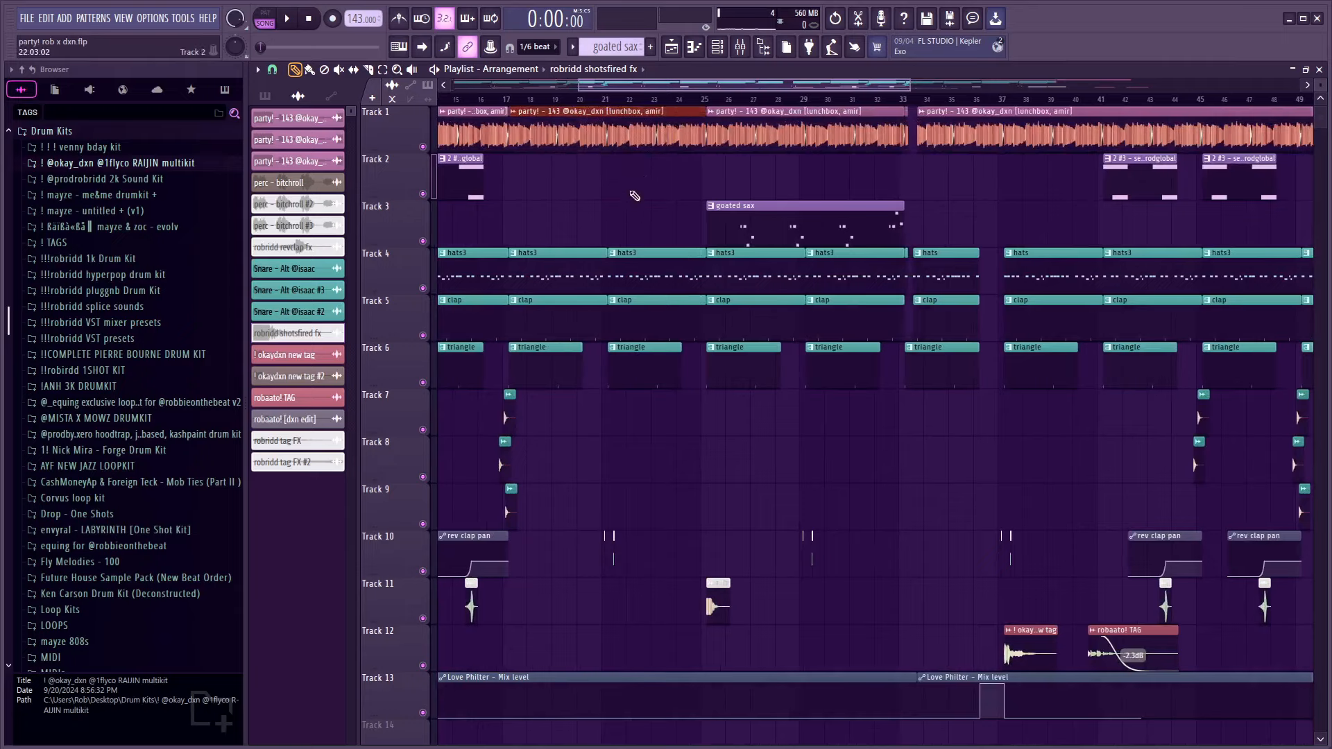
left_click_drag(721, 173, 776, 148)
scroll(609, 215, "down", 3)
left_click_drag(618, 222, 504, 184)
left_click(634, 200, "ctrl")
scroll(774, 216, "down", 3)
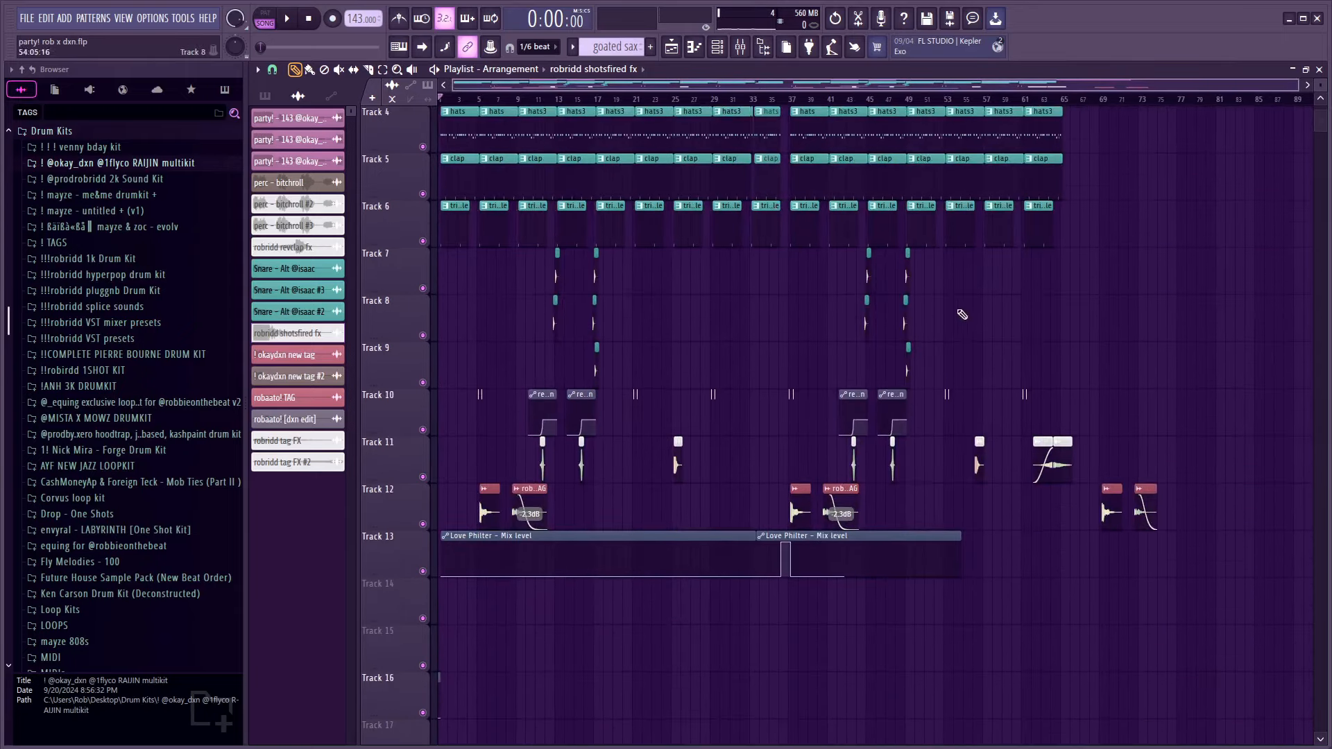
scroll(840, 229, "up", 3)
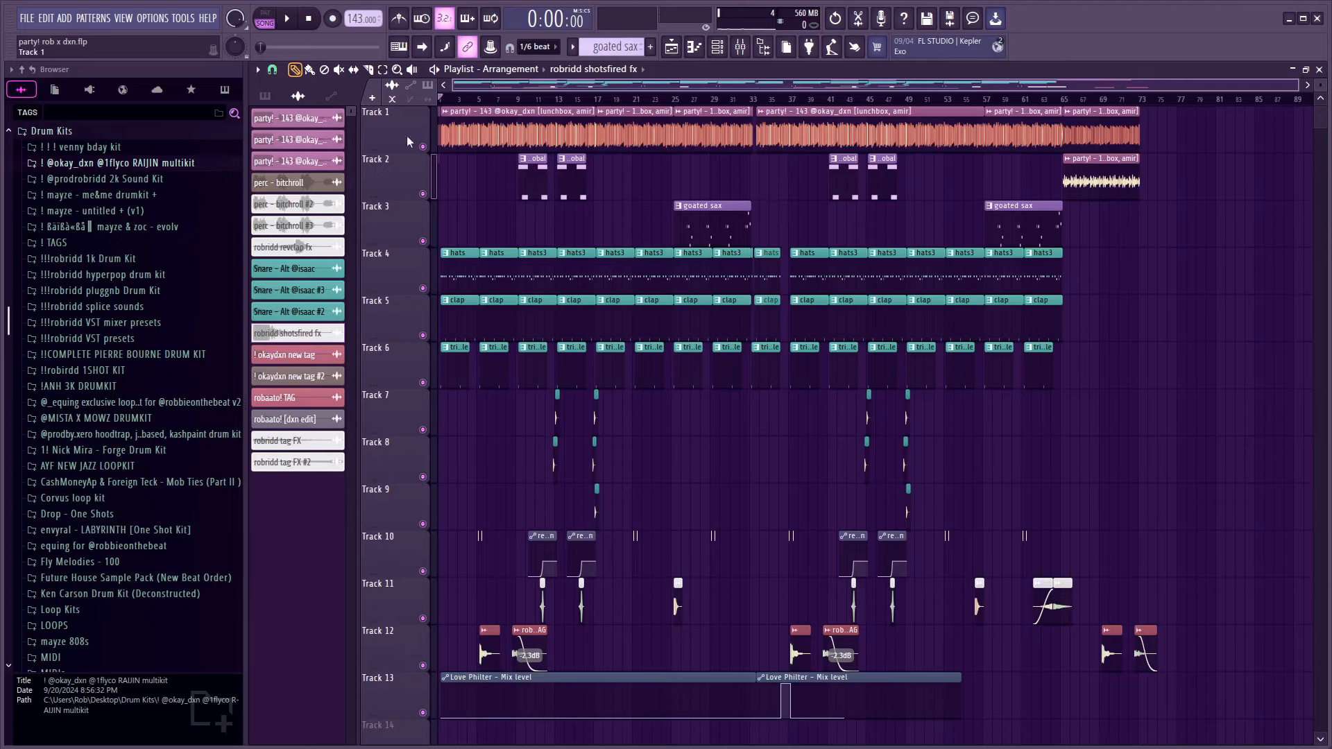
Examine the break in the melody, hats and clap clips after bar 33 and place the playhead there
scroll(392, 157, "up", 6)
scroll(509, 169, "down", 2)
scroll(901, 204, "up", 6)
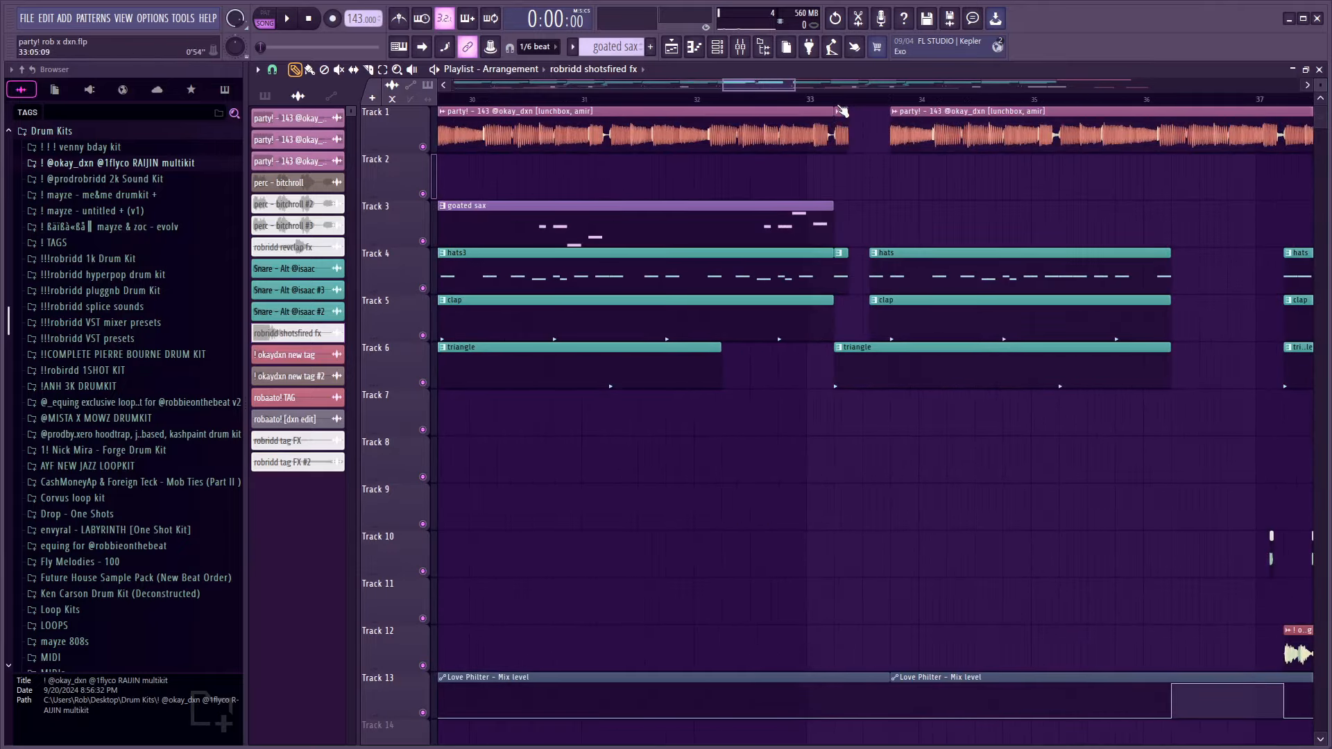
scroll(964, 260, "down", 7)
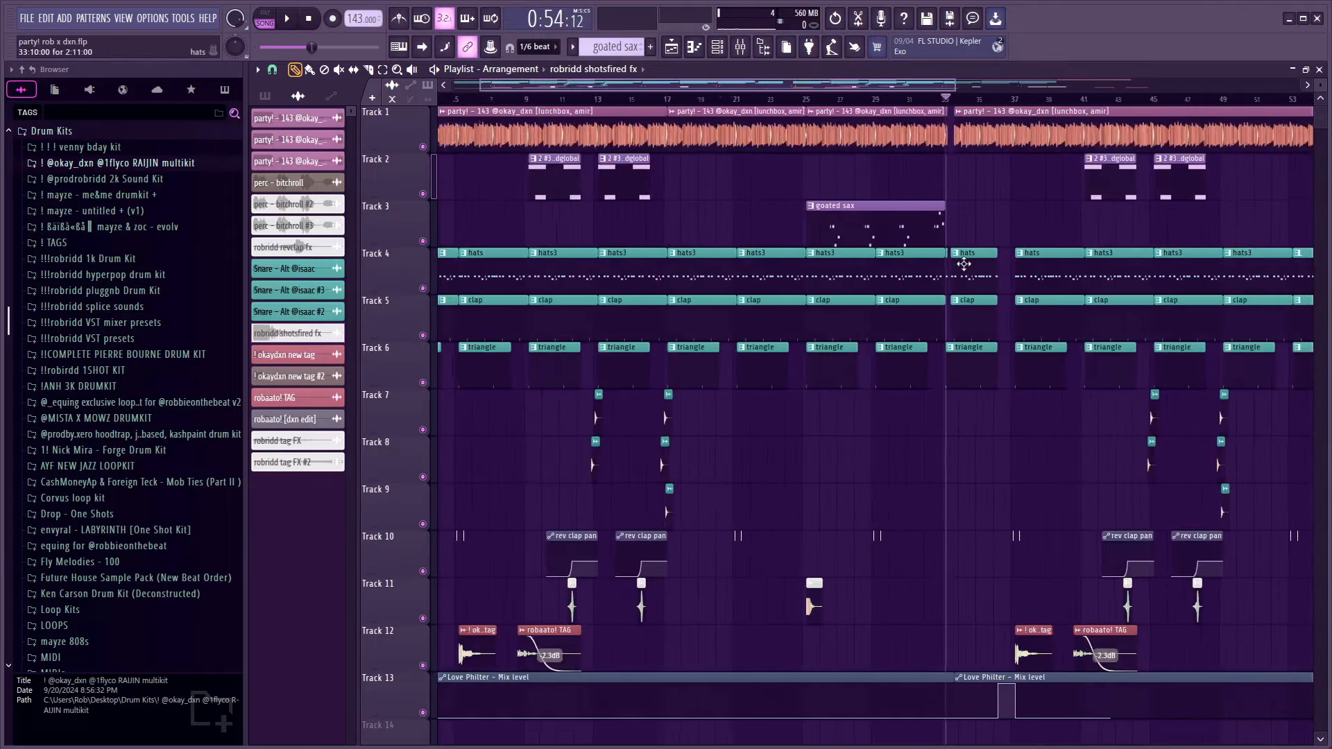
scroll(452, 187, "up", 5)
Inspect the sample settings of the second short party! clip at the song's opening on Track 1, then close them
left_click_drag(360, 45, 260, 47)
scroll(451, 138, "up", 10)
left_click(726, 99)
double_click(633, 139)
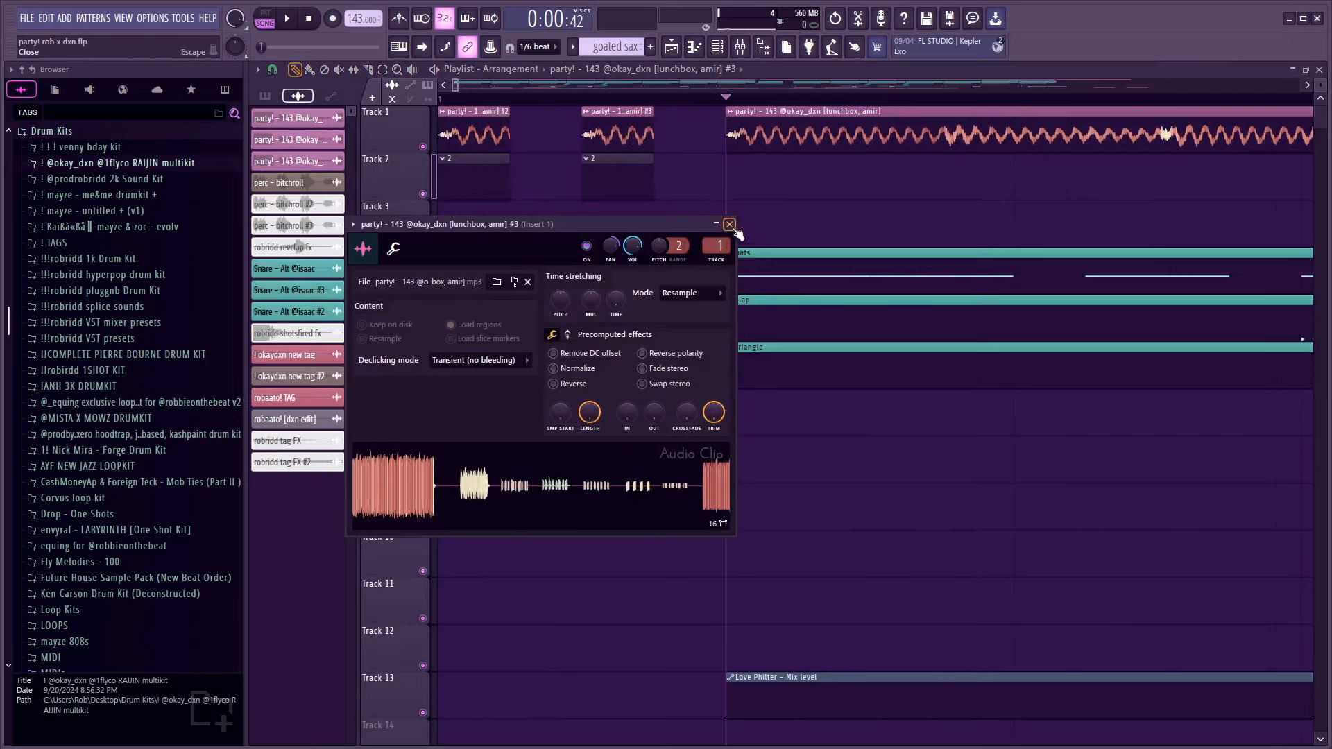
left_click(729, 224)
Play the intro from the very start of the song through the short melody chops
left_click(452, 99)
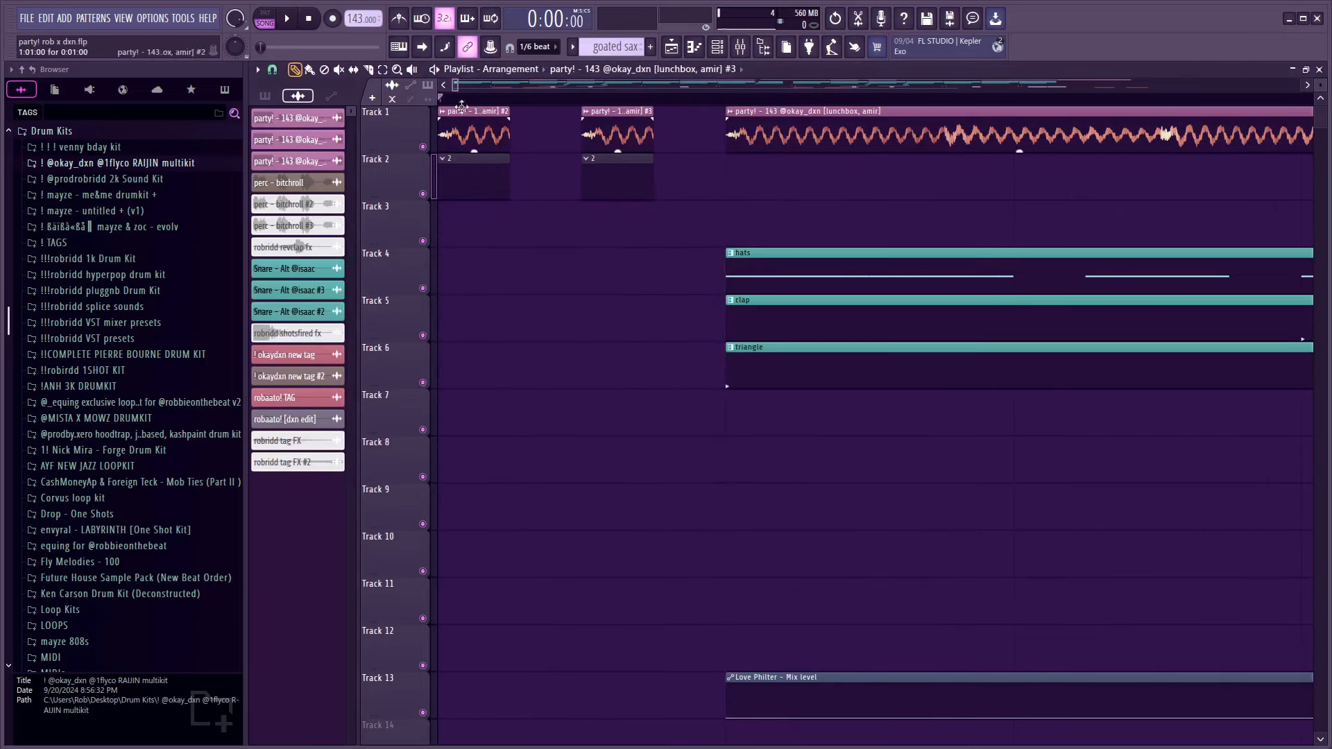
scroll(550, 247, "down", 8)
key("space")
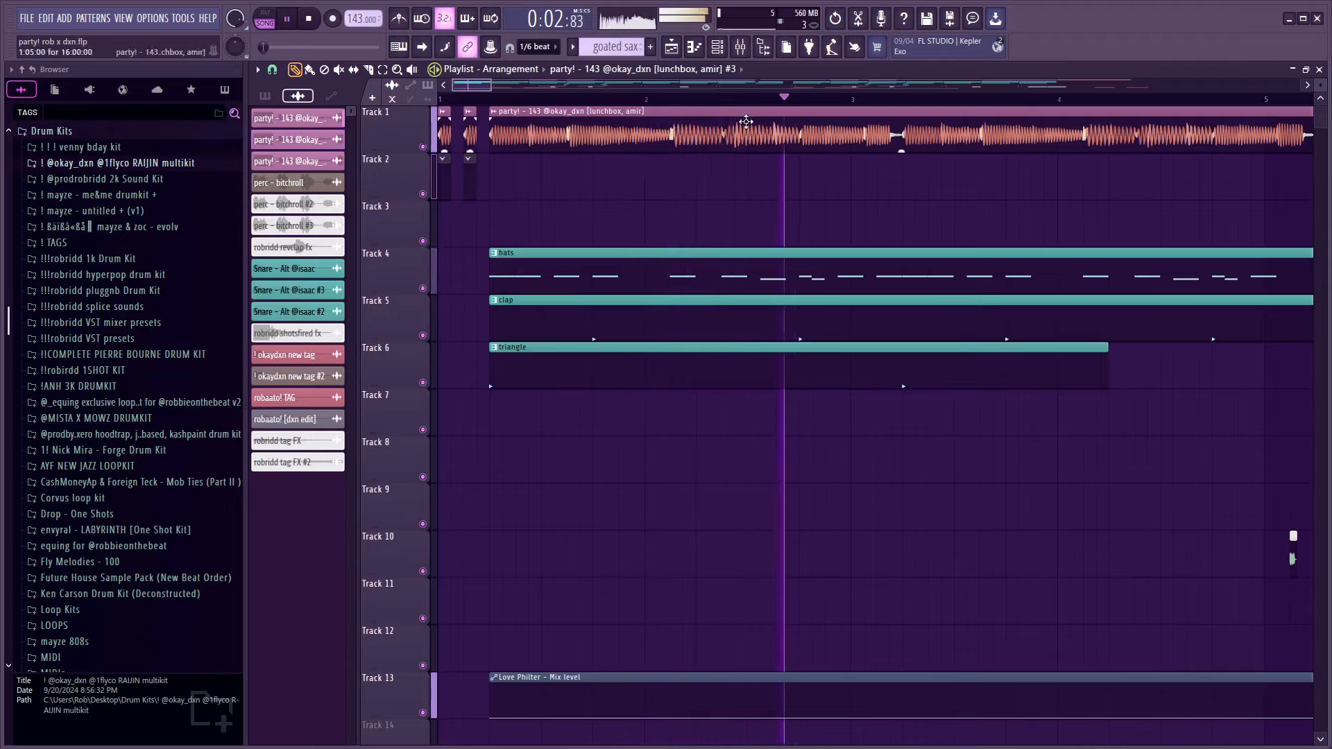
scroll(780, 148, "down", 5)
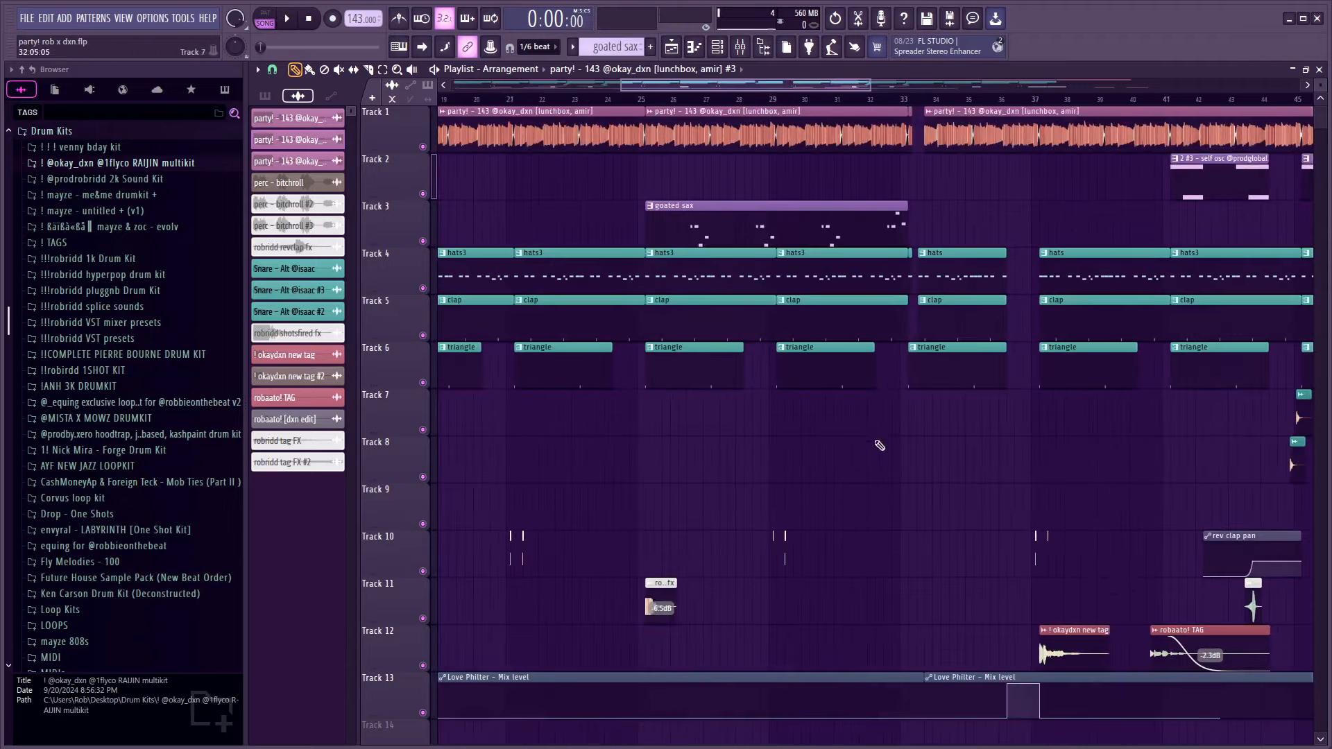
Examine the melody and hats cut-out after bar 33 up close and play the section leading into it
scroll(954, 255, "up", 4)
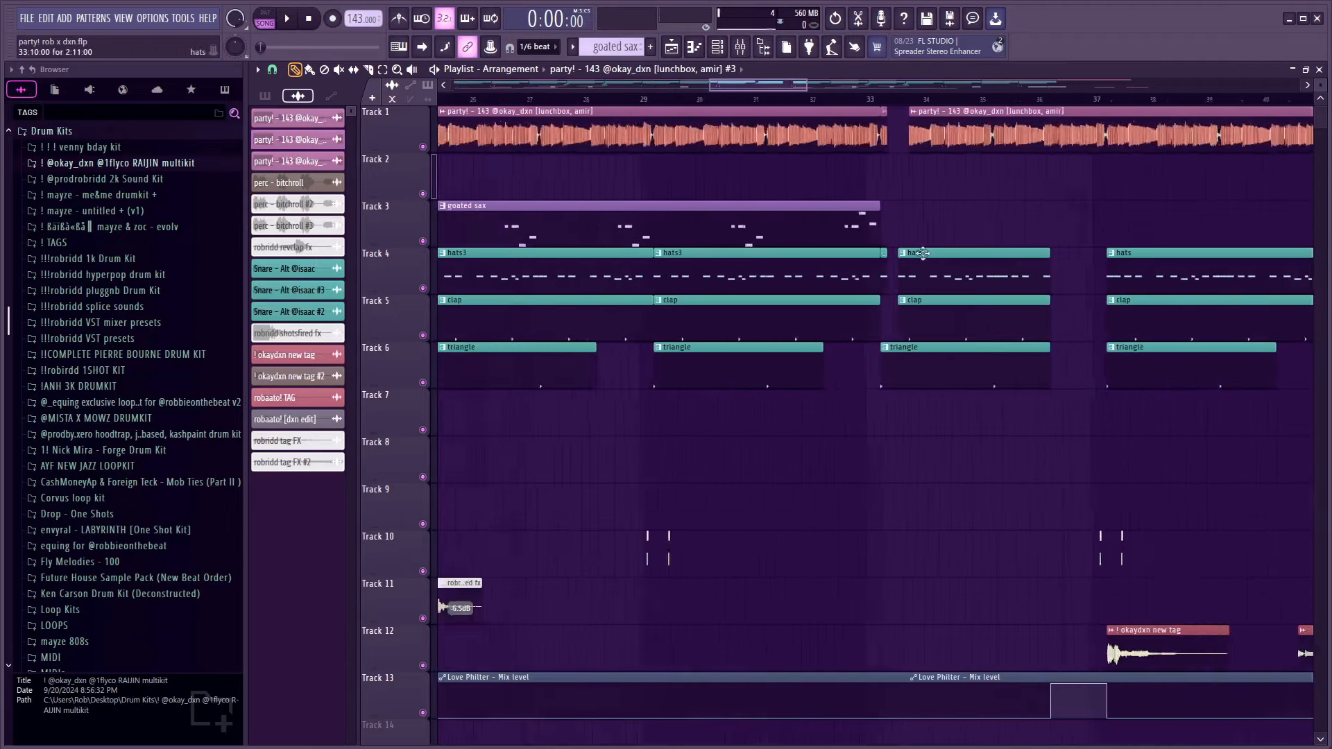
left_click(848, 99)
scroll(894, 138, "down", 5)
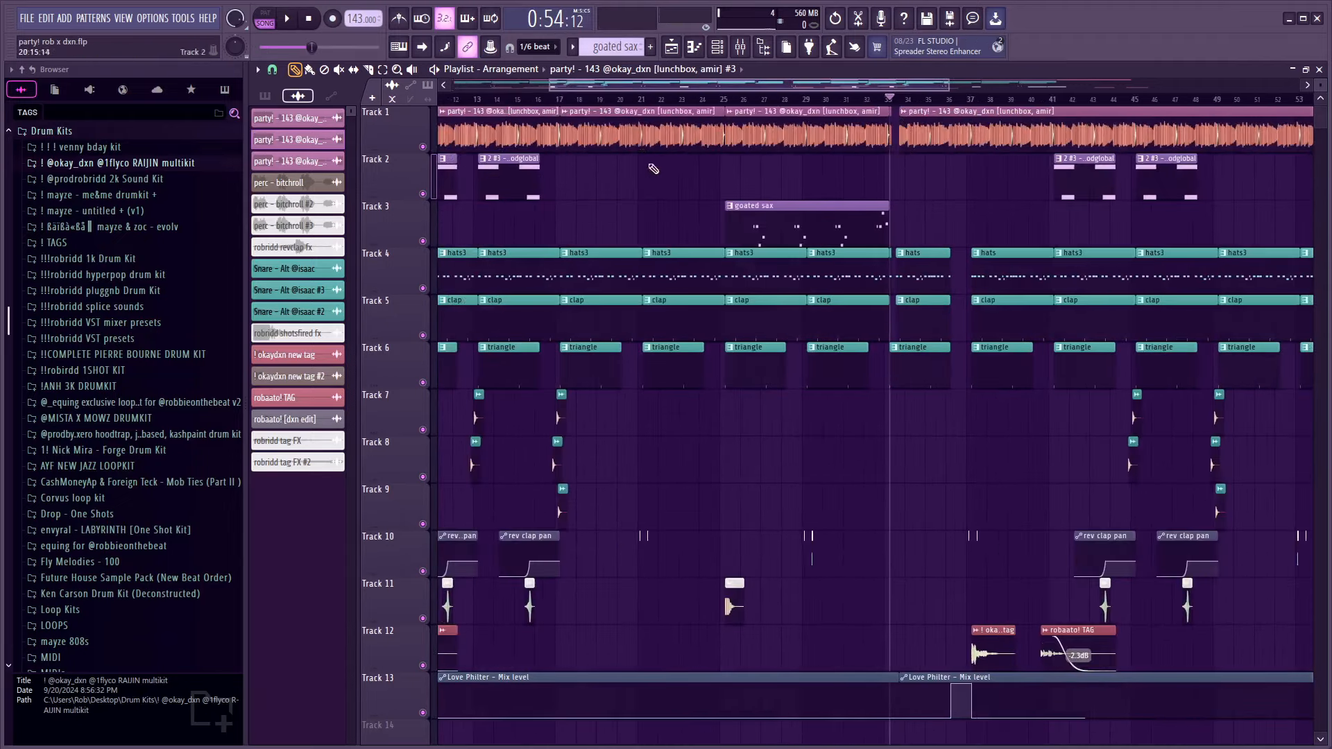
scroll(883, 135, "up", 6)
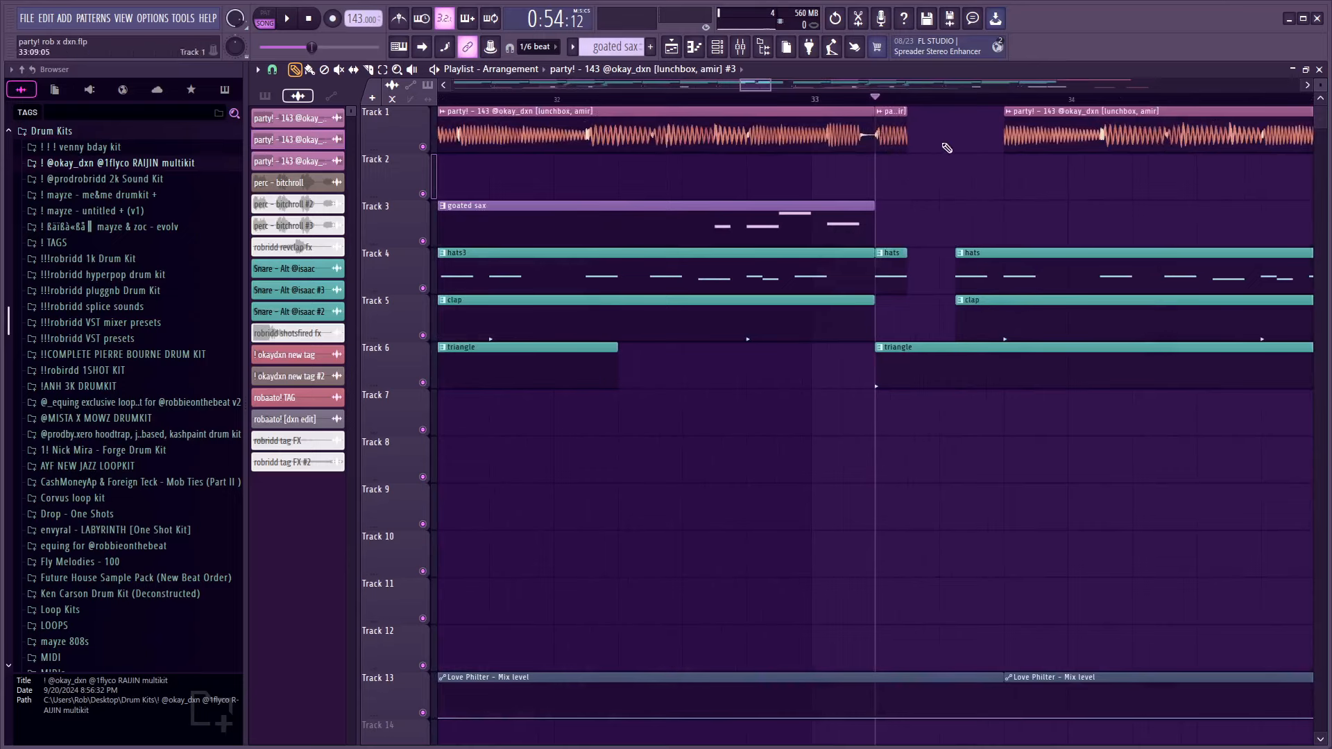
left_click_drag(952, 178, 899, 144)
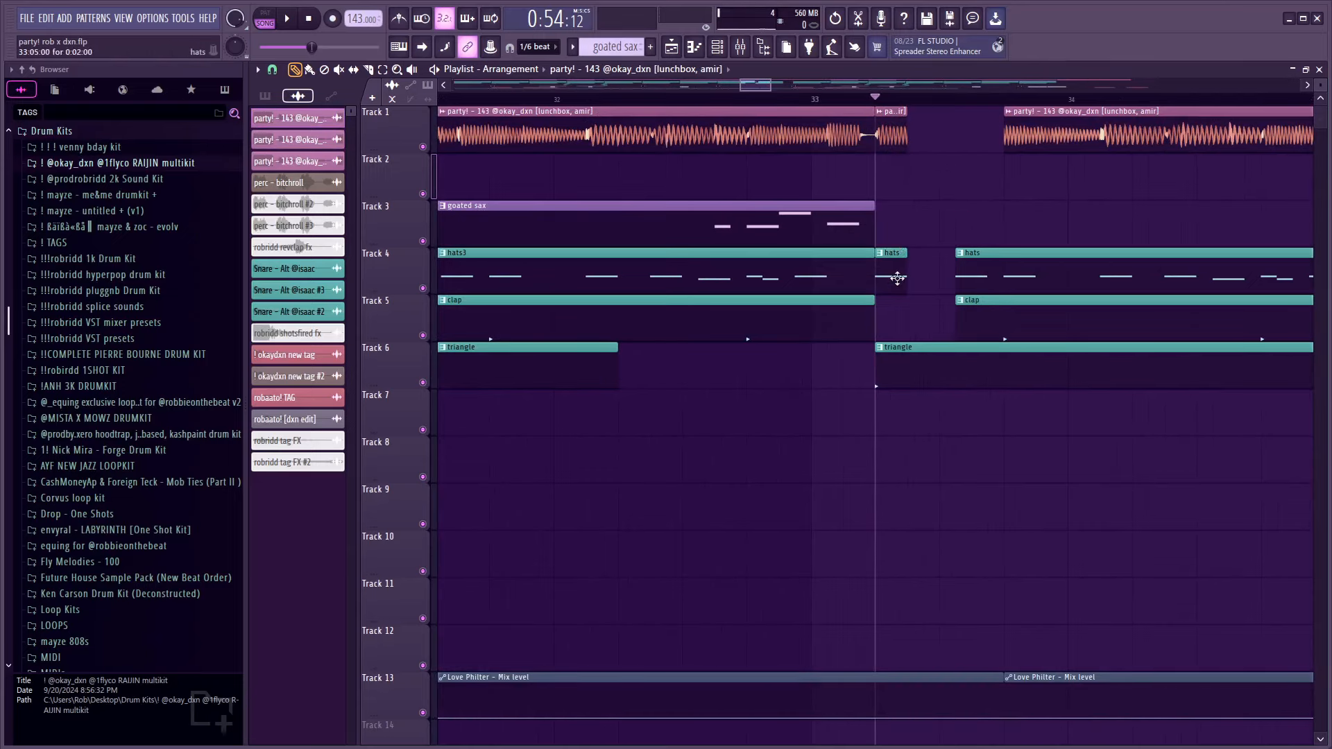
scroll(942, 338, "down", 3)
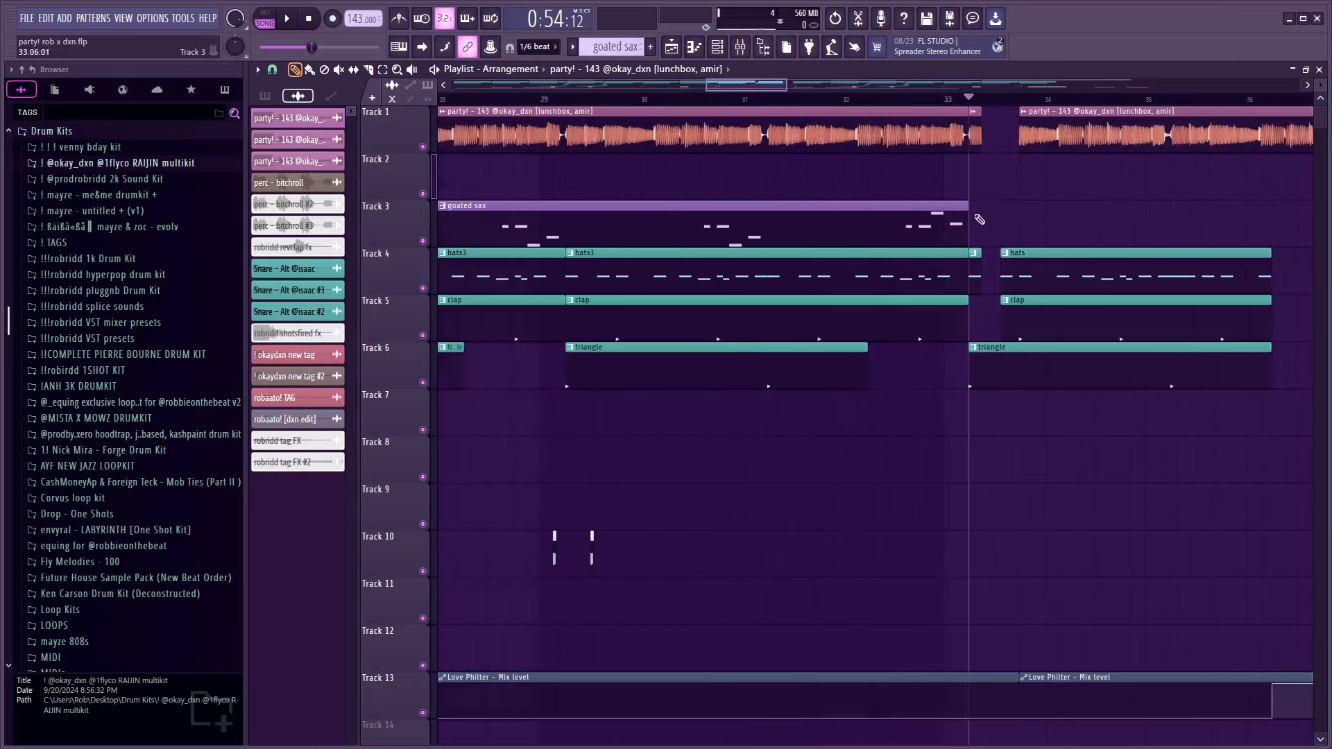
scroll(1013, 268, "up", 2)
key("space")
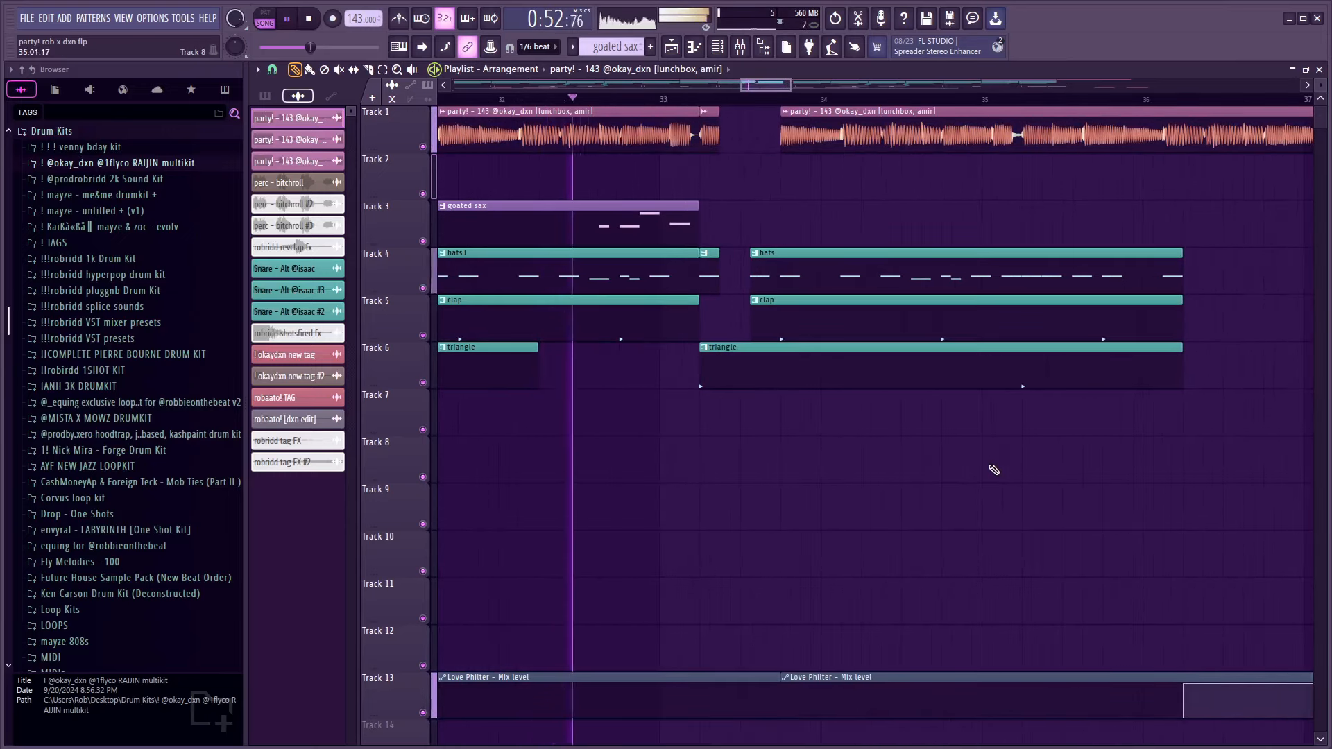